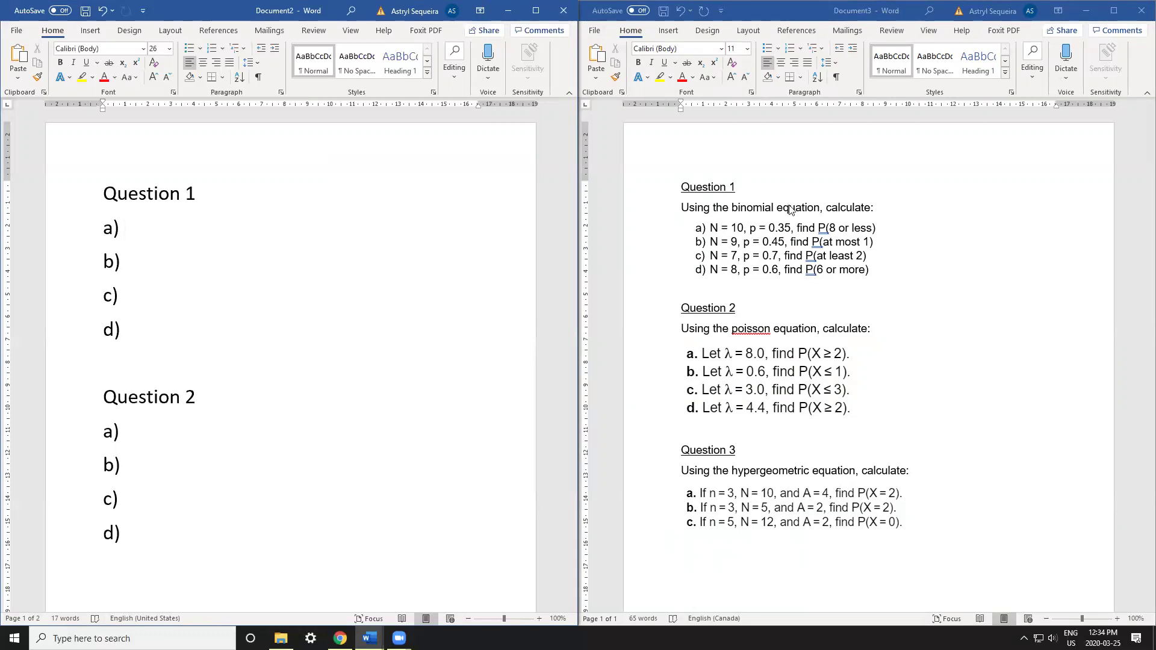
# - Check N = 10 in the problem statement, then list 0,1,2,…,10 after part a)
pyautogui.click(745, 228)
pyautogui.moveTo(736, 227); pyautogui.dragTo(712, 230)
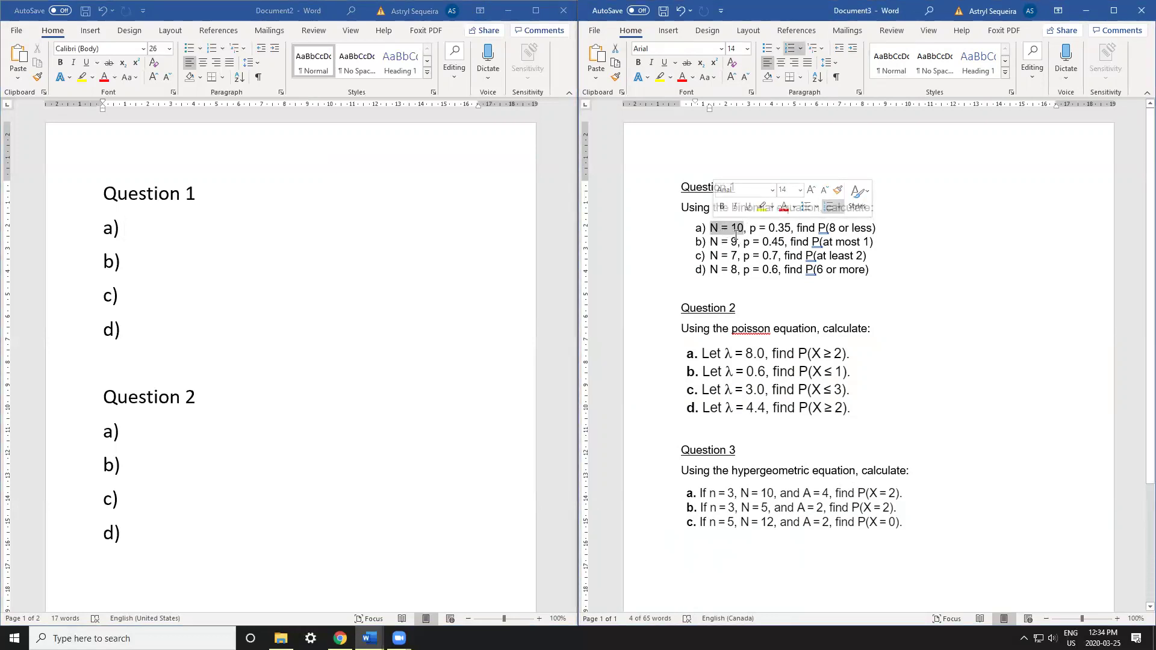
pyautogui.click(139, 228)
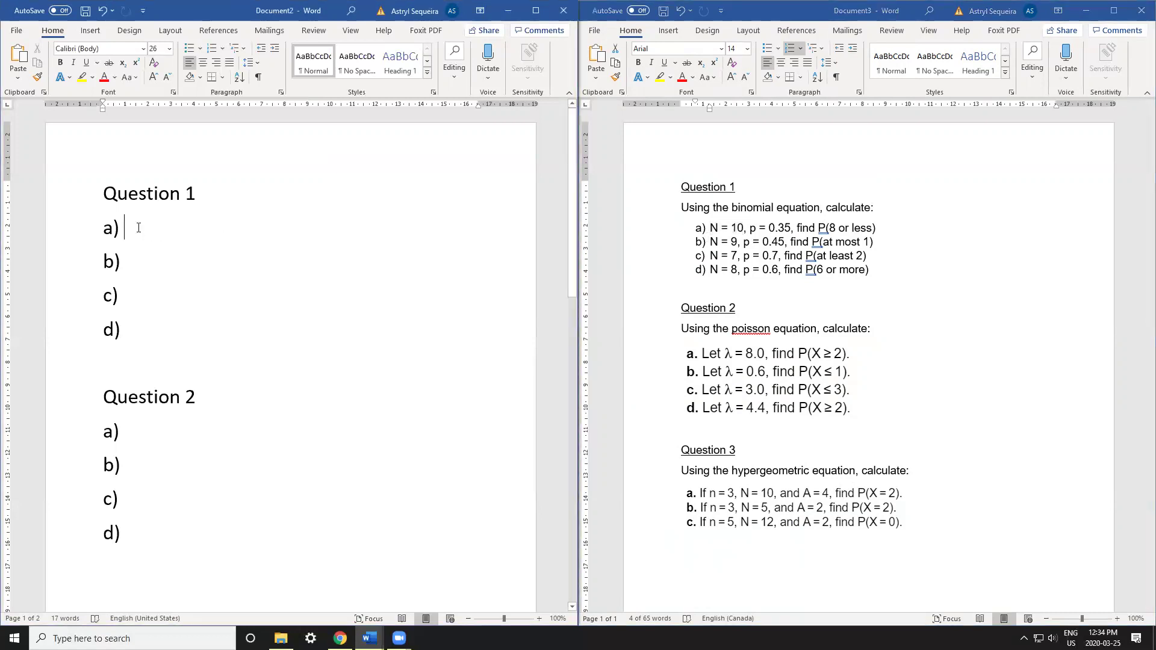
pyautogui.write('0')
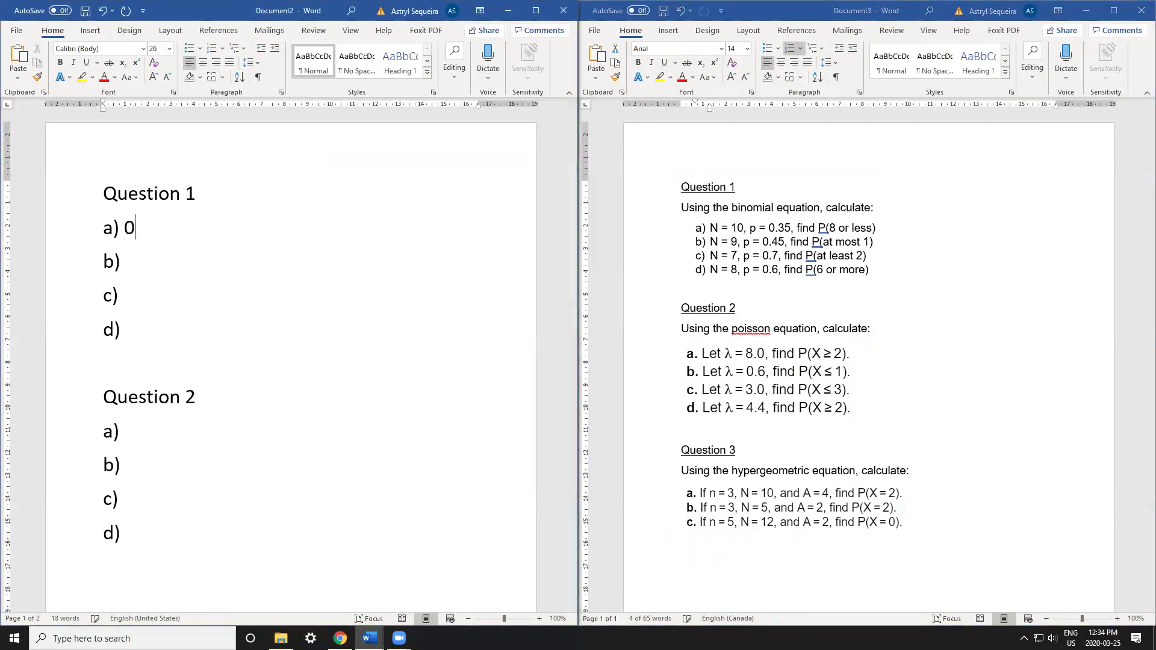
pyautogui.write(',1,2,3,4,5,6,7,8,9,10')
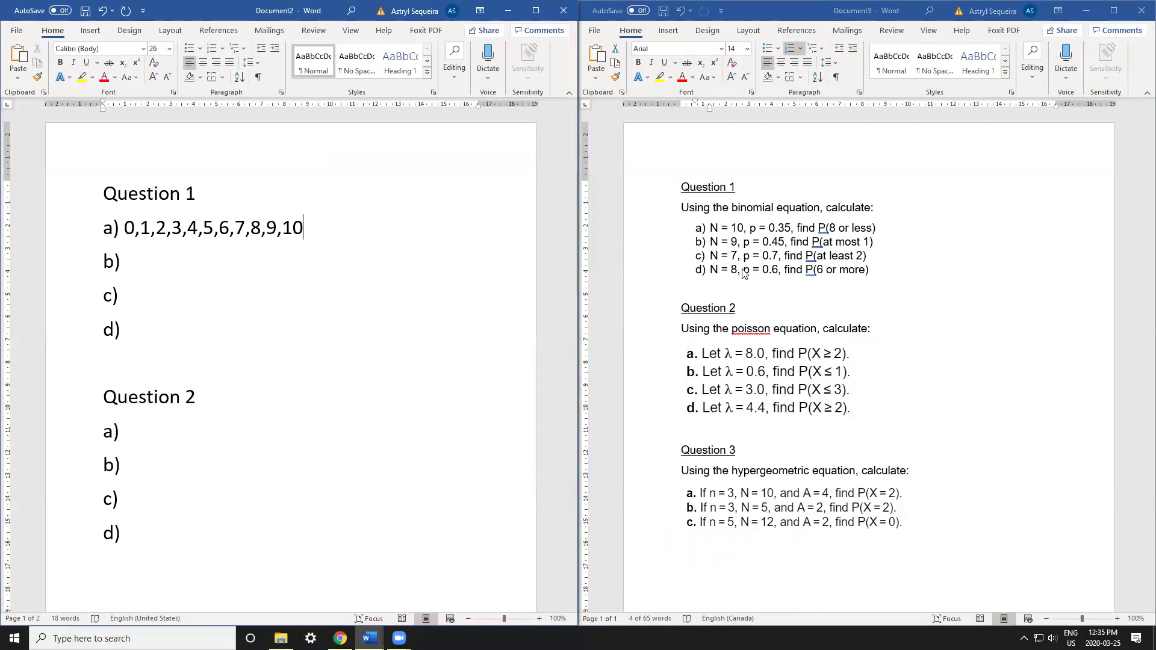
# - Copy the value list to parts b), c) and d), trimming them to end at 9, 7 and 8
pyautogui.moveTo(327, 234); pyautogui.dragTo(124, 235)
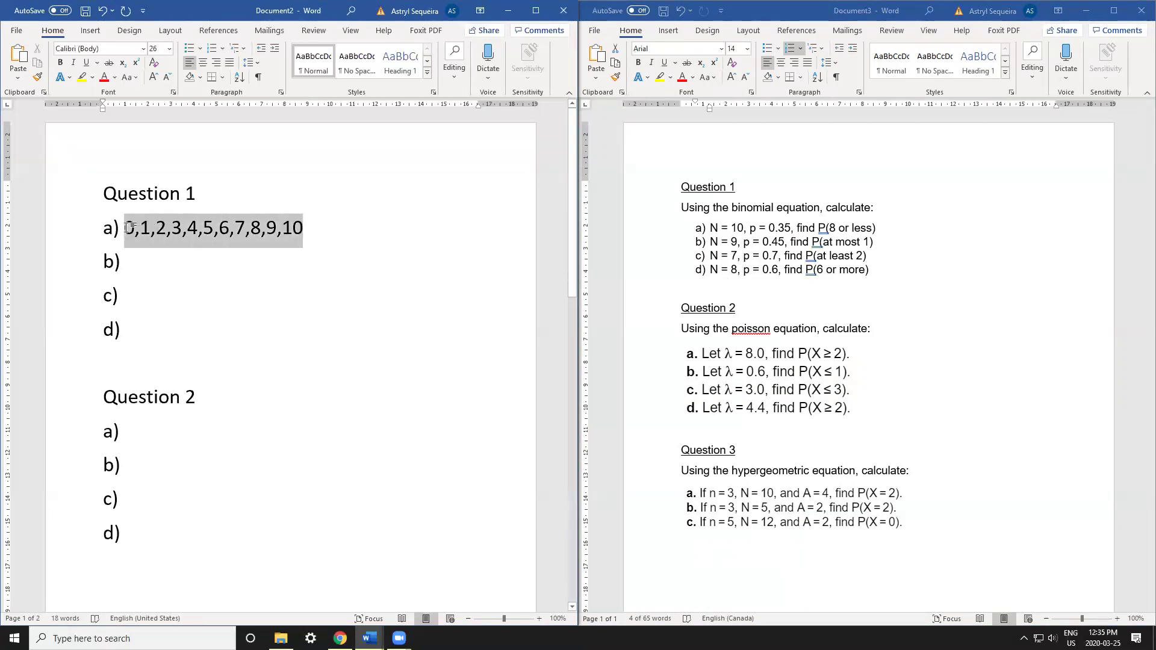
pyautogui.hotkey('ctrl', 'c')
pyautogui.click(133, 258)
pyautogui.hotkey('ctrl', 'v')
pyautogui.press('BackSpace')
pyautogui.press('BackSpace')
pyautogui.press('BackSpace')
pyautogui.click(174, 297)
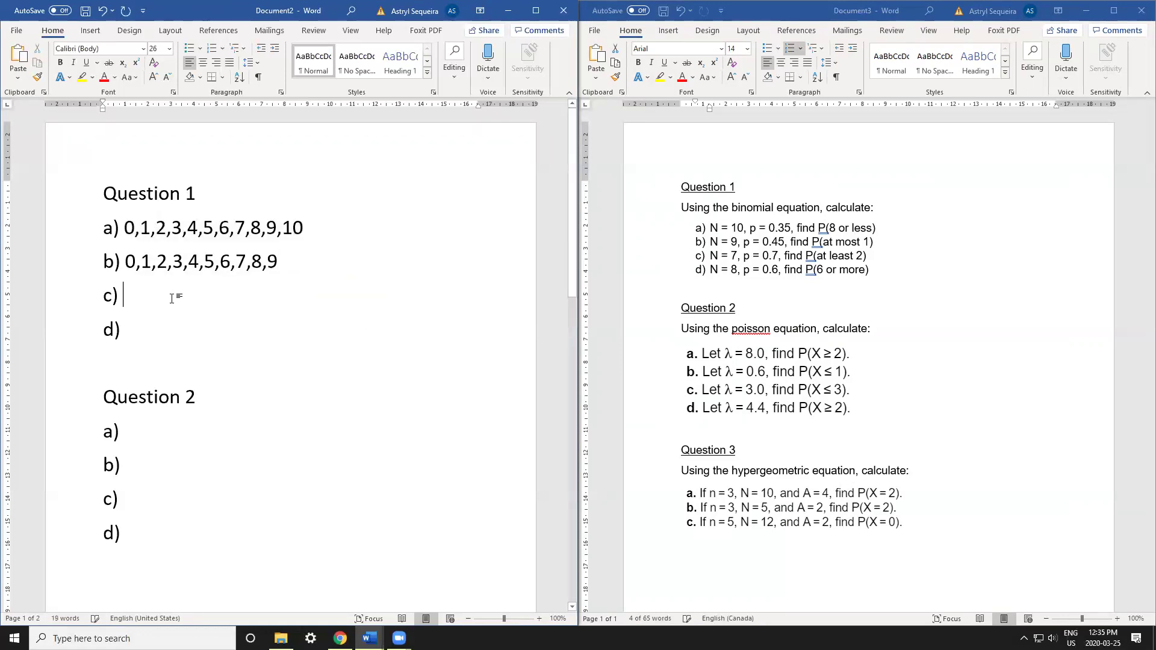
pyautogui.hotkey('ctrl', 'v')
pyautogui.press('BackSpace')
pyautogui.press('BackSpace')
pyautogui.press('BackSpace')
pyautogui.press('BackSpace')
pyautogui.press('BackSpace')
pyautogui.press('BackSpace')
pyautogui.press('BackSpace')
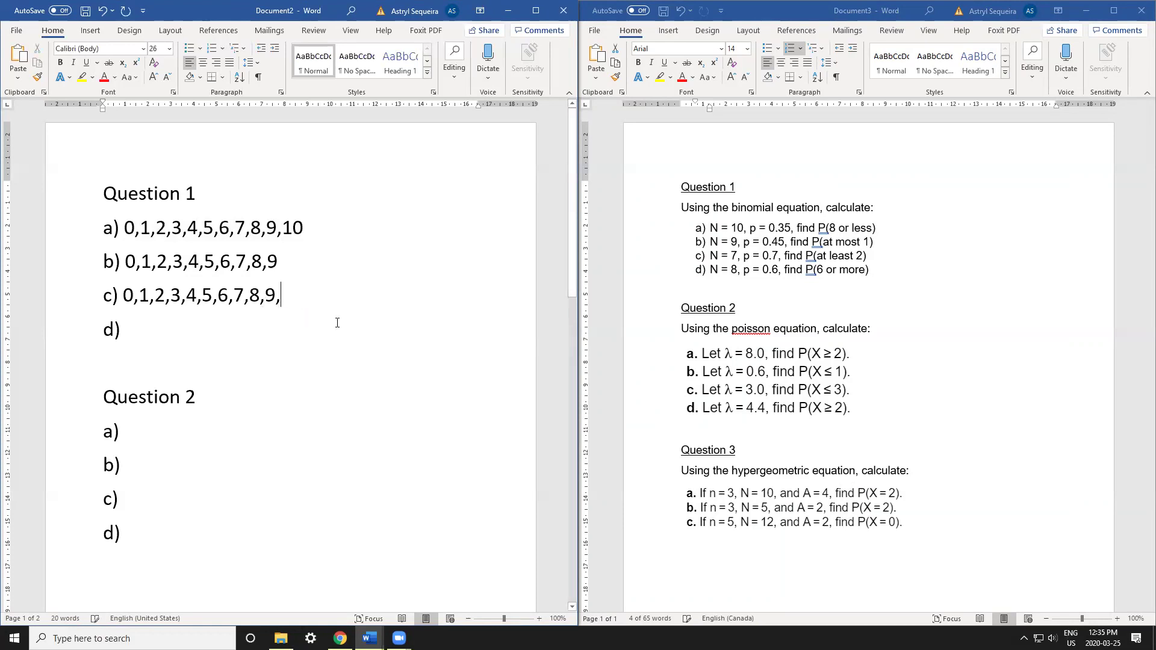
pyautogui.click(185, 331)
pyautogui.hotkey('ctrl', 'v')
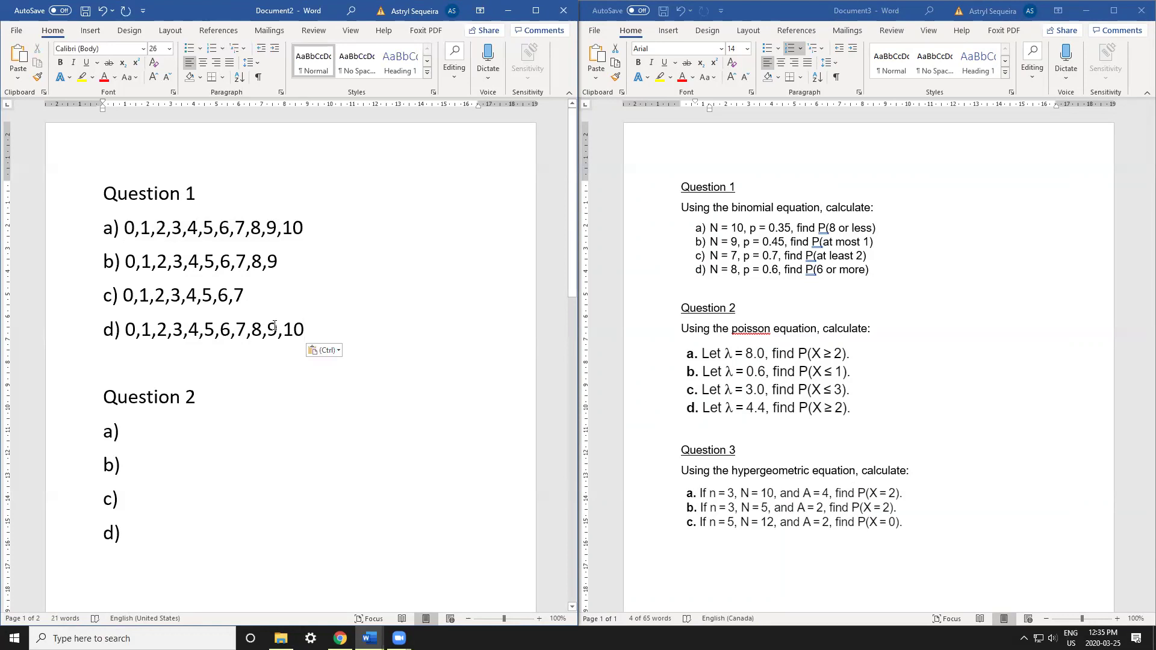
pyautogui.press('BackSpace')
pyautogui.press('BackSpace')
pyautogui.press('BackSpace')
pyautogui.press('BackSpace')
pyautogui.press('BackSpace')
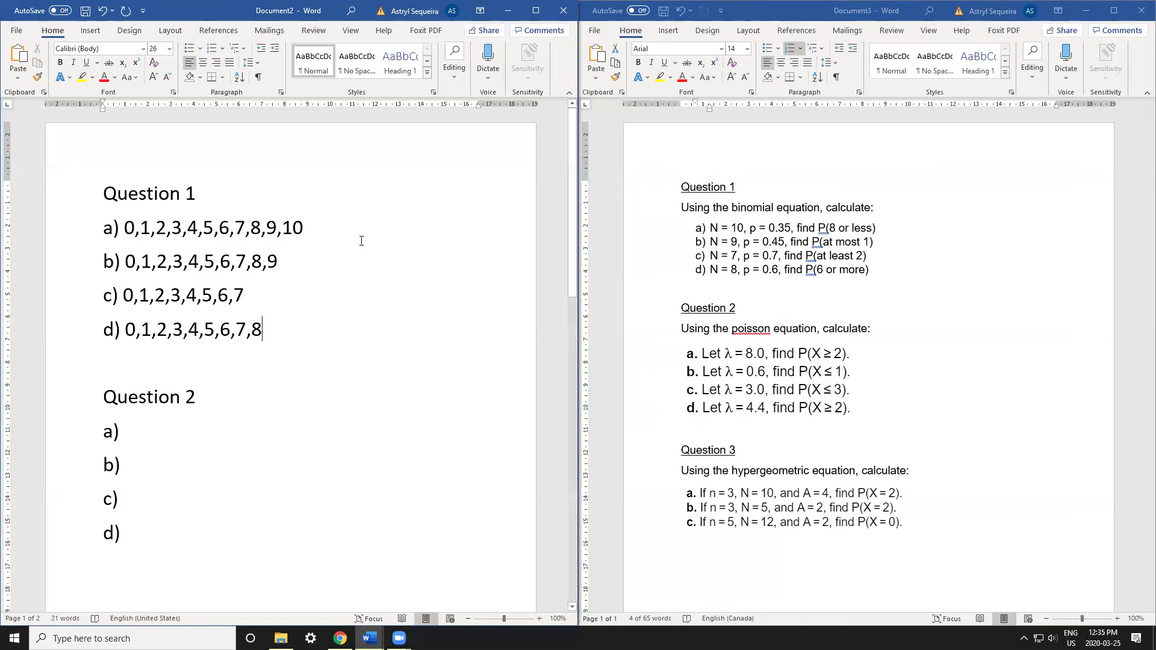
# - Colour the values 0,1,2,3,4,5,6,7,8 on line a) red using Font Color
pyautogui.moveTo(261, 226); pyautogui.dragTo(124, 223)
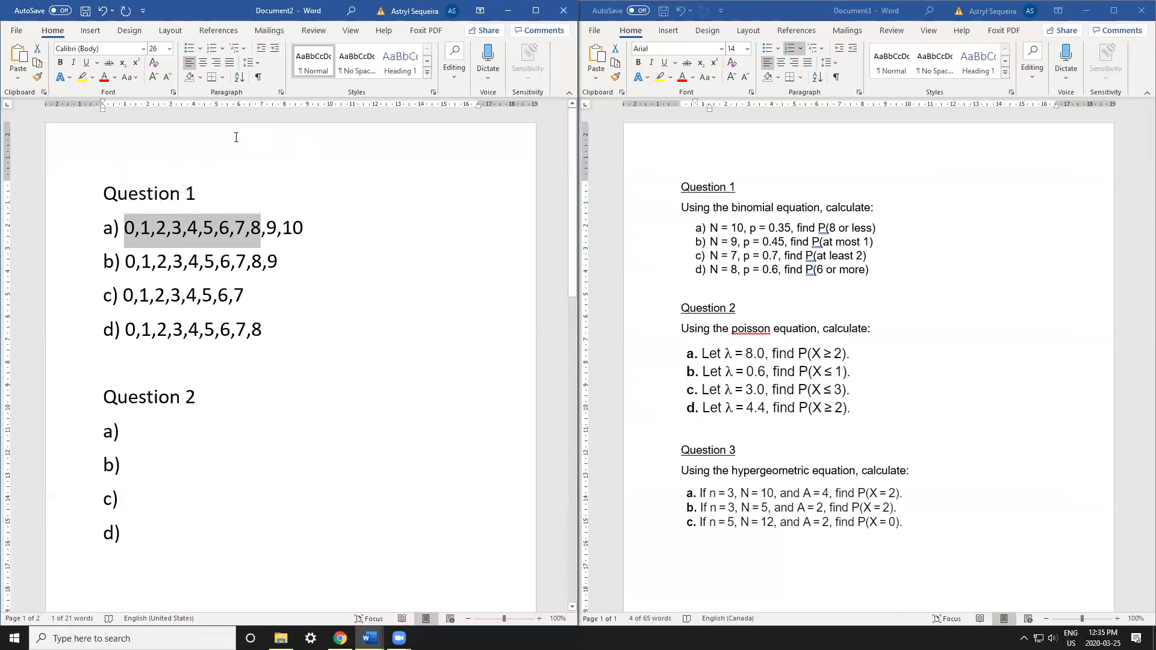
pyautogui.click(104, 77)
pyautogui.click(135, 234)
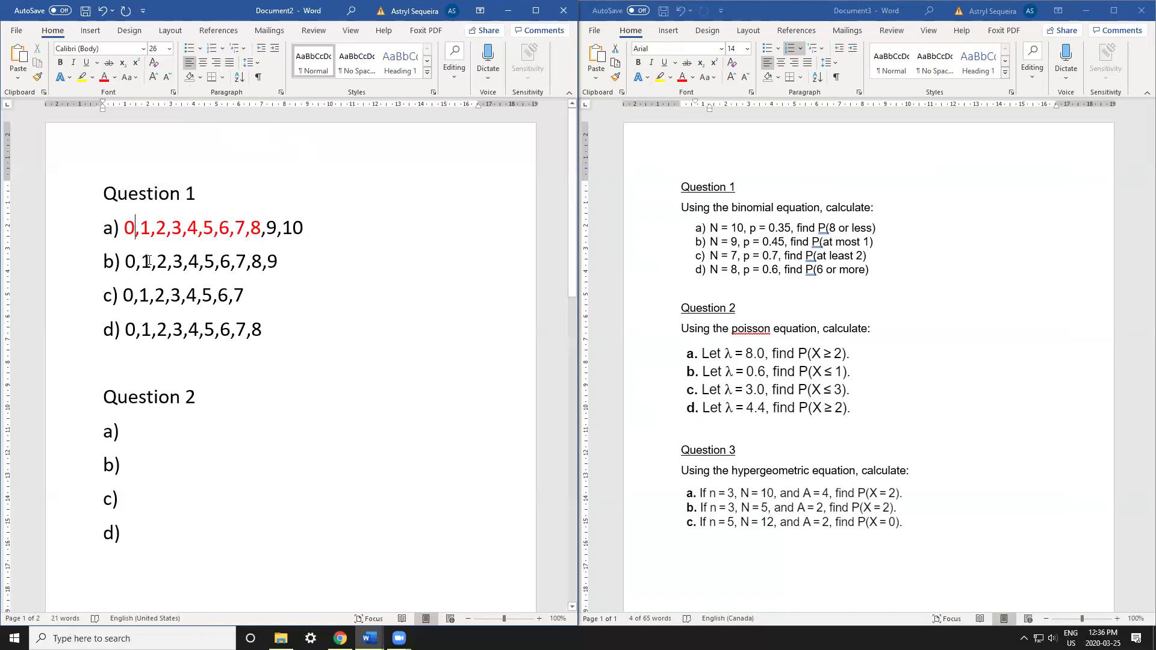
# - Colour the values 0,1 on line b) red
pyautogui.moveTo(147, 263); pyautogui.dragTo(124, 262)
pyautogui.click(126, 263)
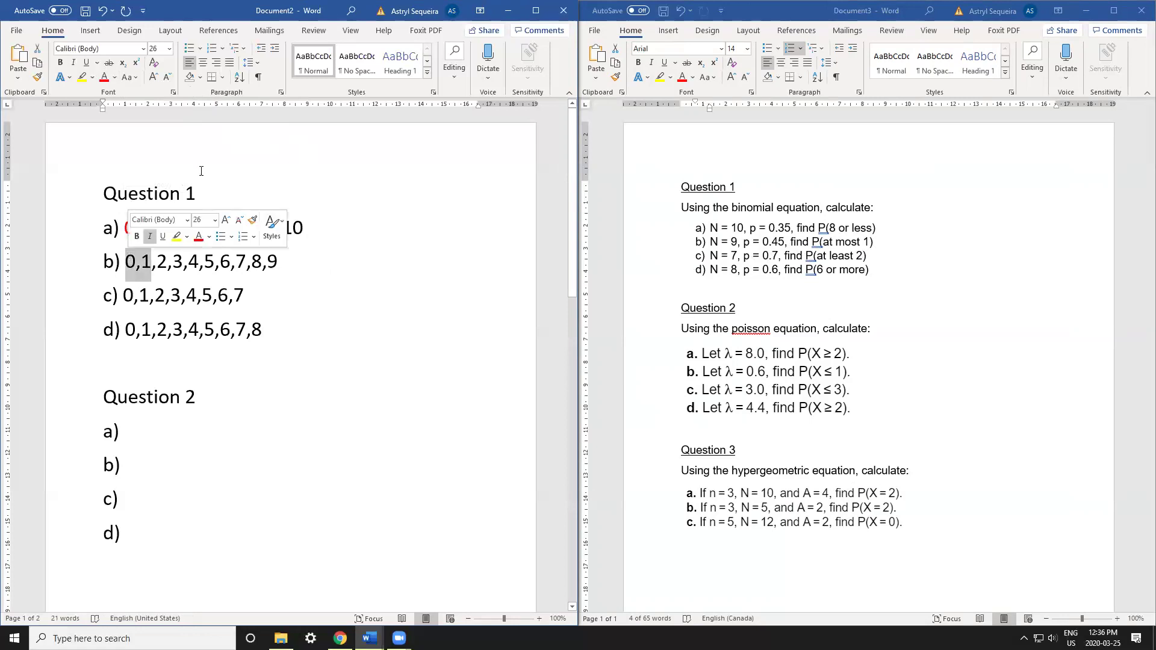
pyautogui.click(103, 78)
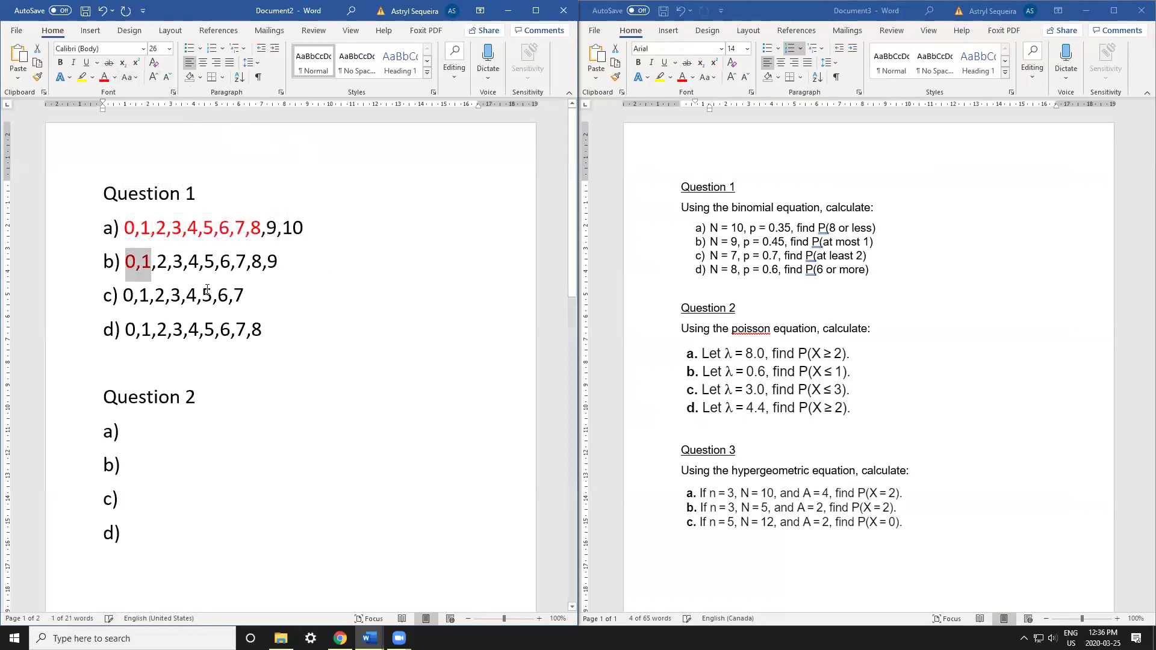
pyautogui.click(172, 293)
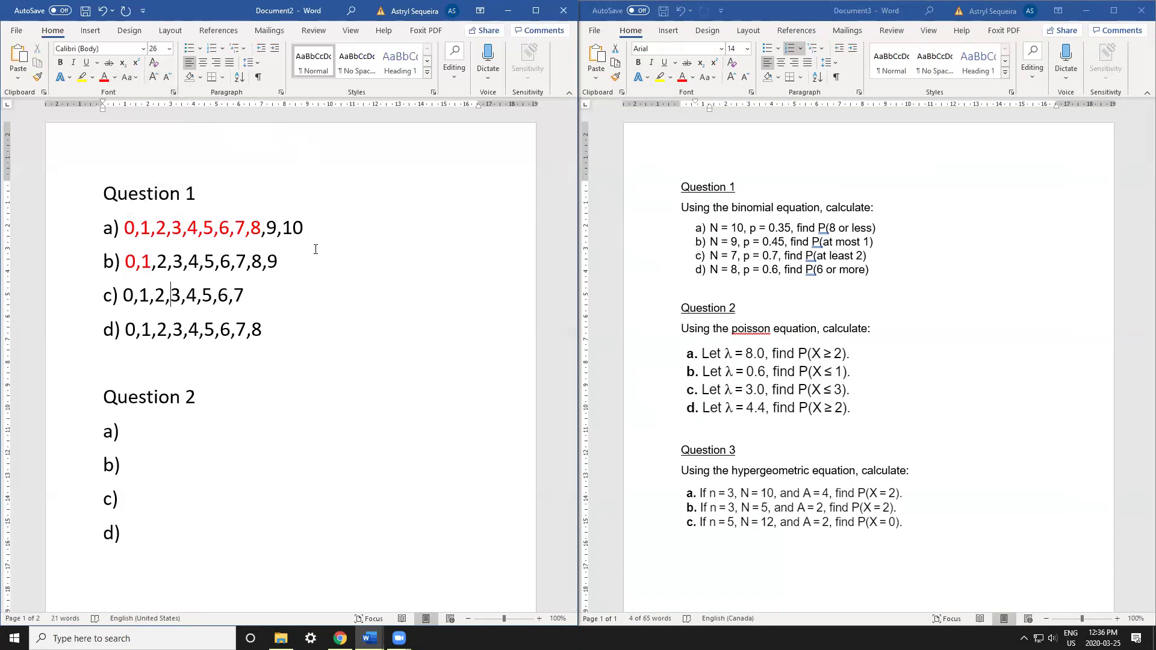
# - Colour 2 through 7 on line c) and 6,7,8 on line d) red
pyautogui.moveTo(165, 295); pyautogui.dragTo(244, 295)
pyautogui.click(104, 78)
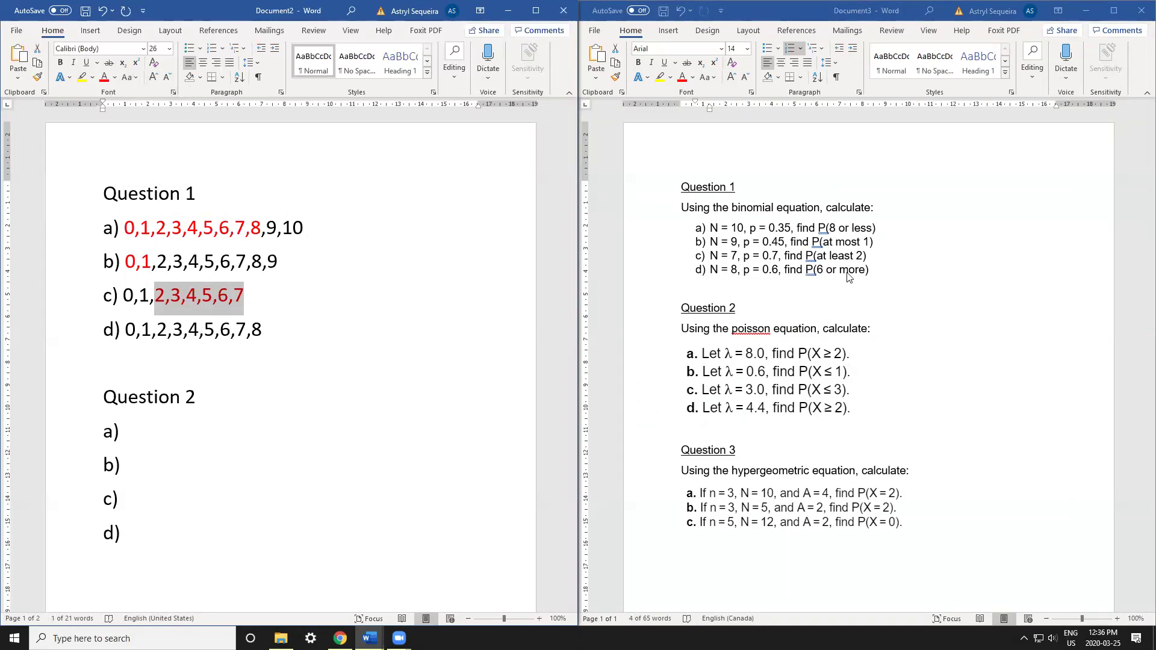
pyautogui.moveTo(223, 329); pyautogui.dragTo(254, 331)
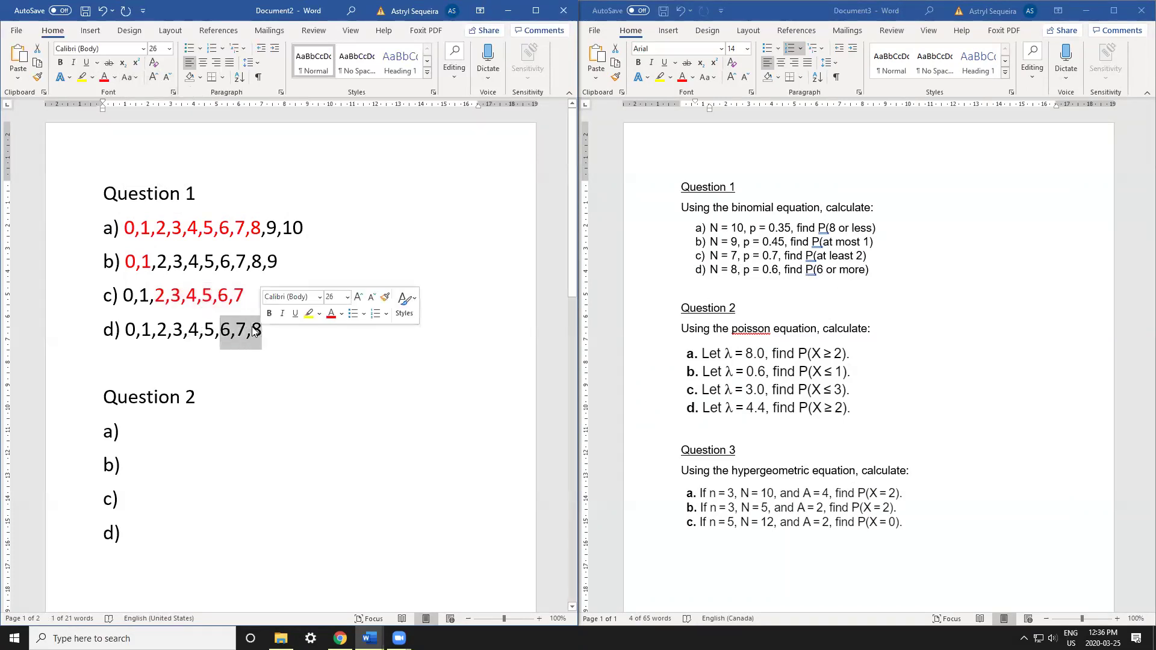
pyautogui.click(103, 77)
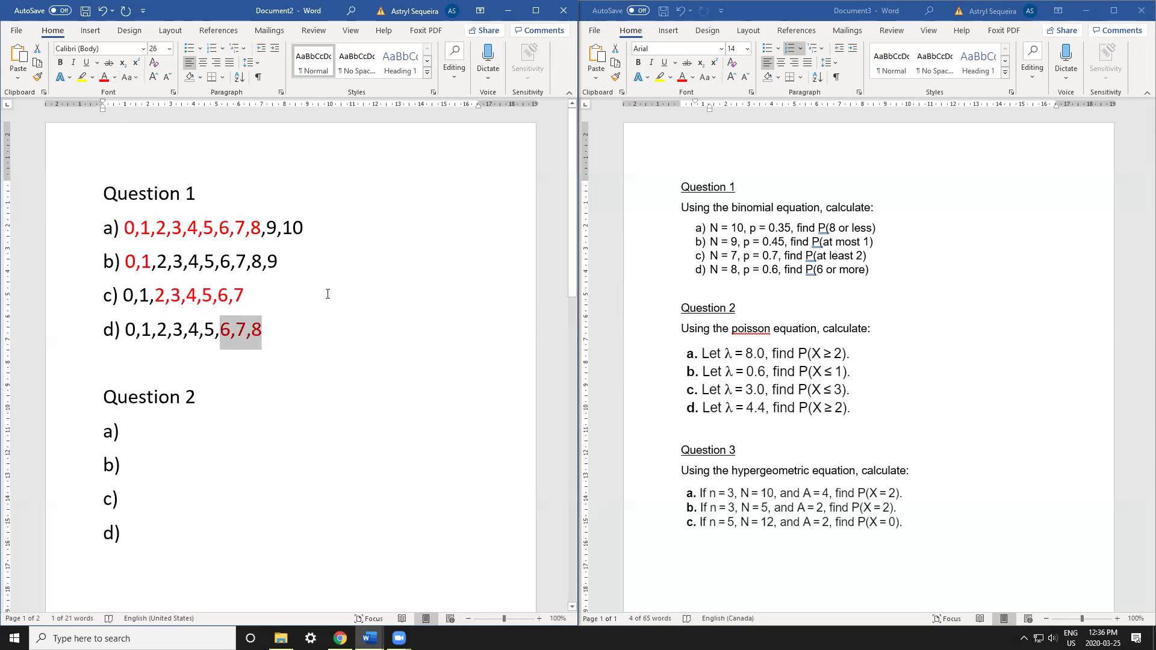
pyautogui.click(316, 336)
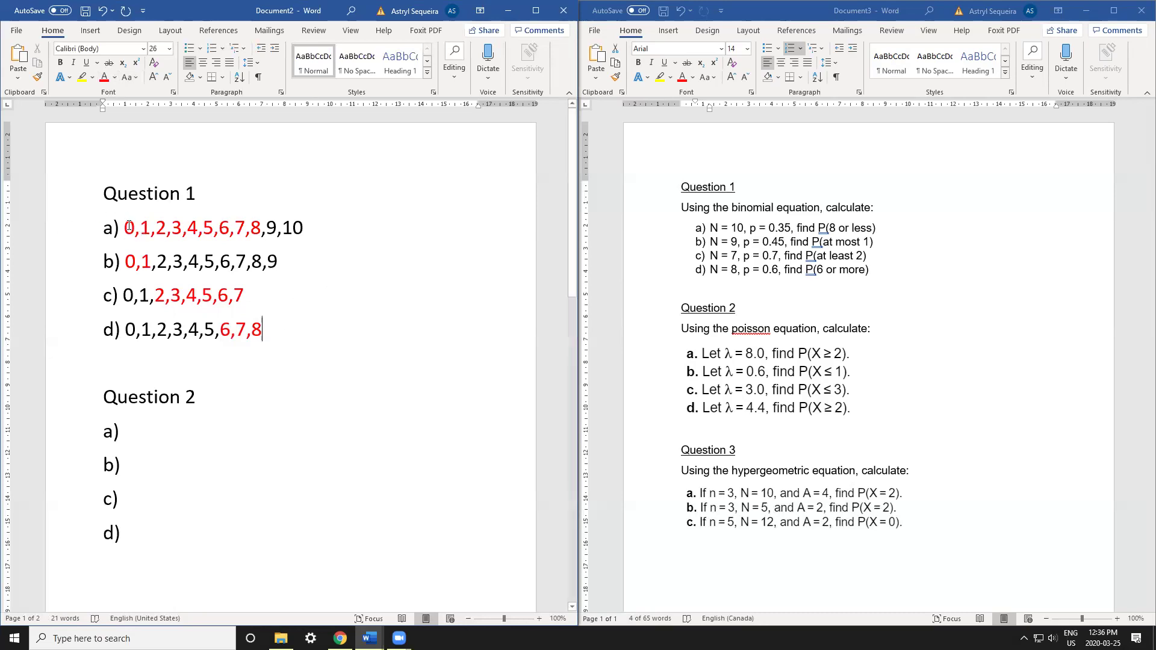
pyautogui.moveTo(125, 227); pyautogui.dragTo(262, 223)
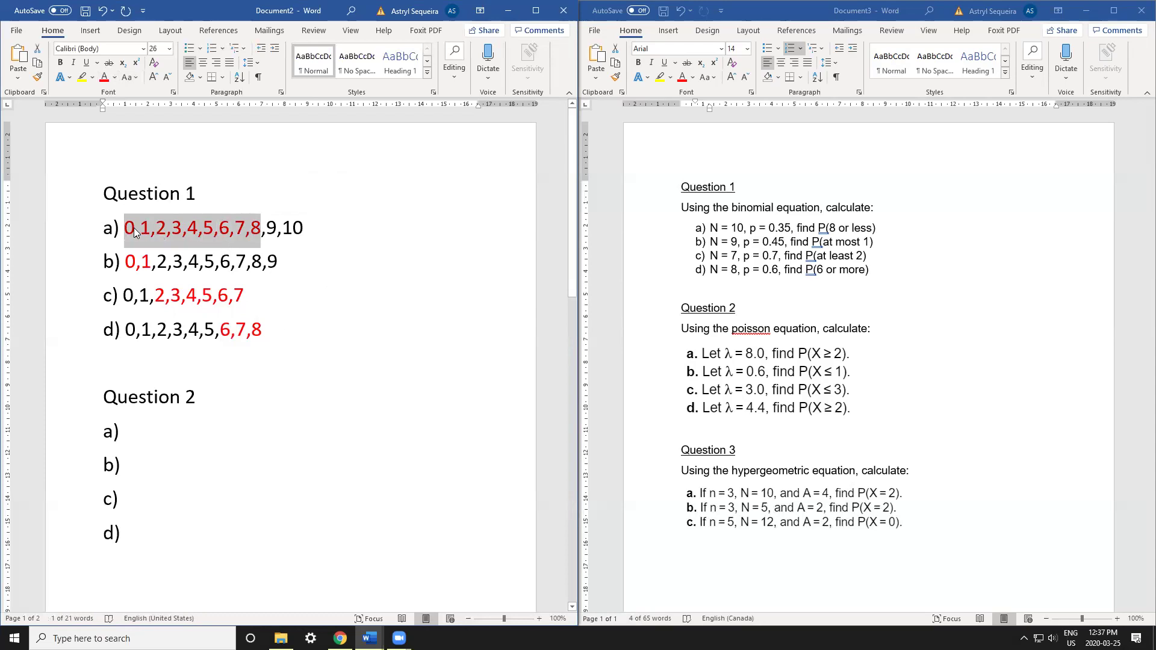
pyautogui.click(271, 231)
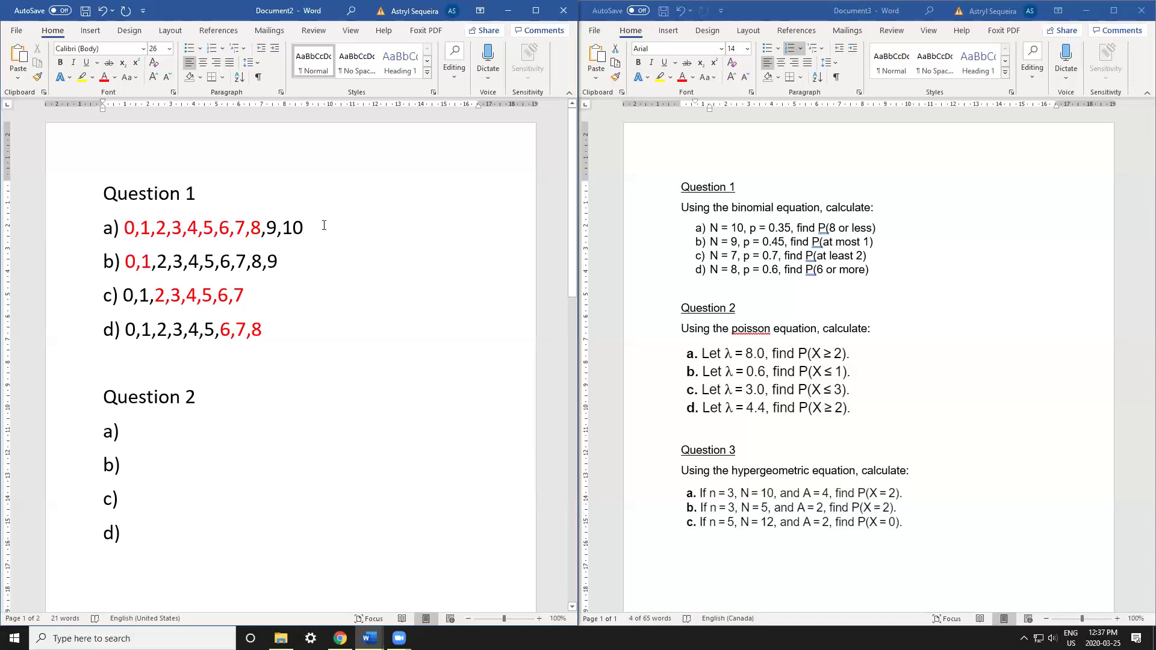
# - Append the label '- Complement' to line a)
pyautogui.write('- Complement')
pyautogui.moveTo(266, 228); pyautogui.dragTo(305, 229)
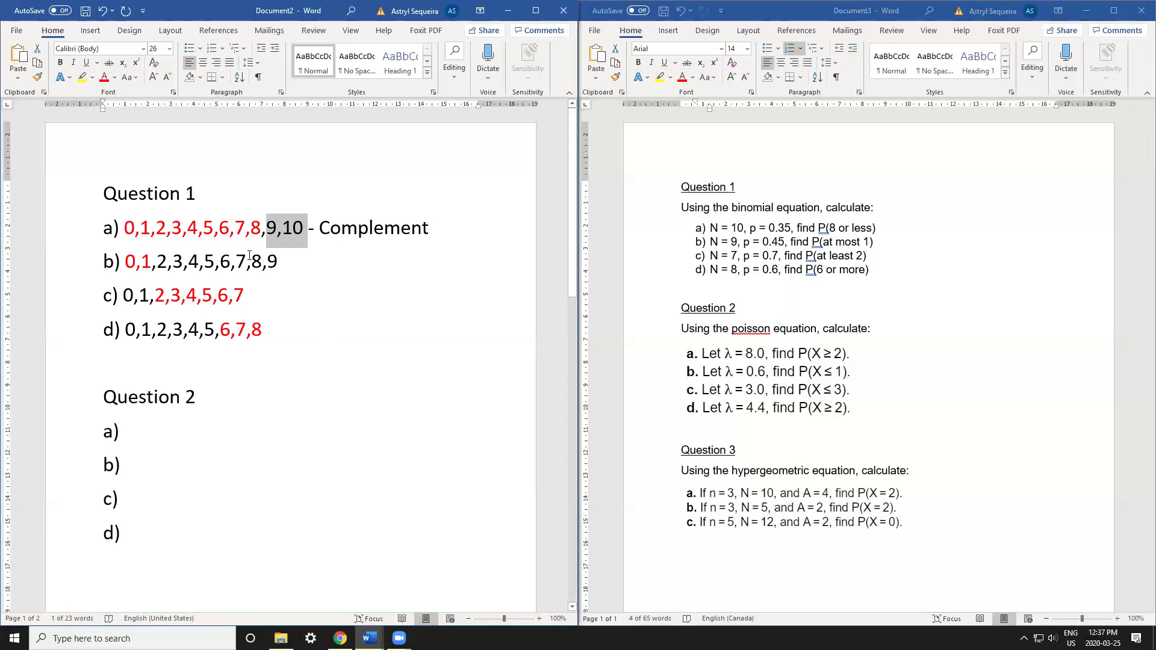
pyautogui.moveTo(124, 229); pyautogui.dragTo(296, 230)
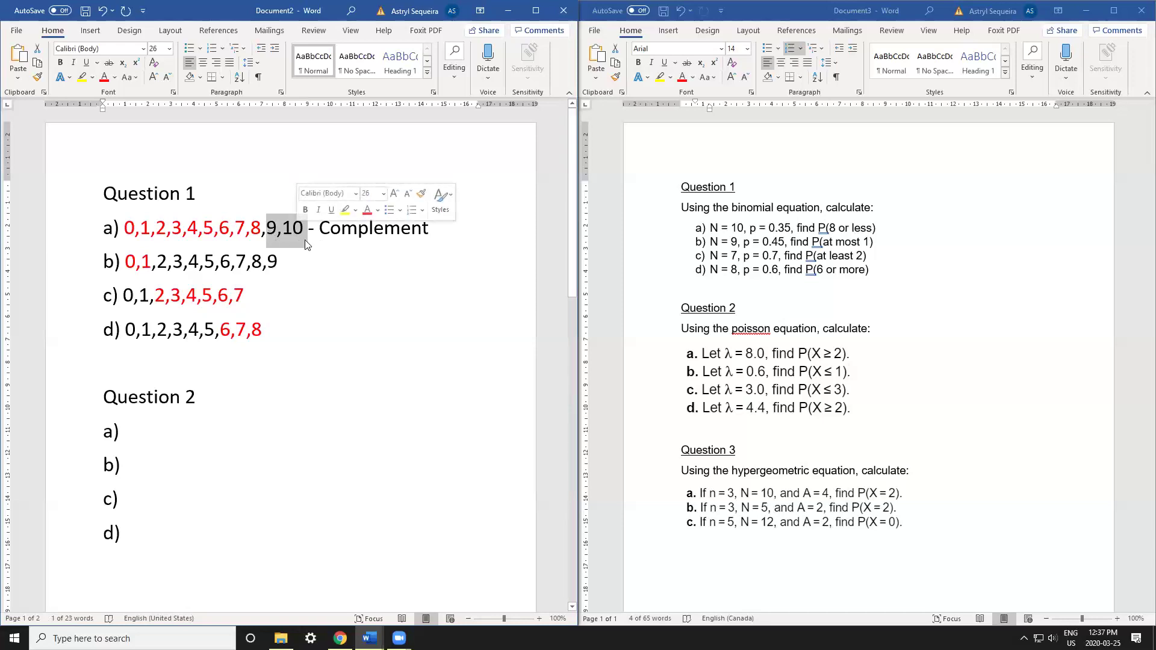
# - Append the label '- Cumulative' to line b)
pyautogui.click(387, 272)
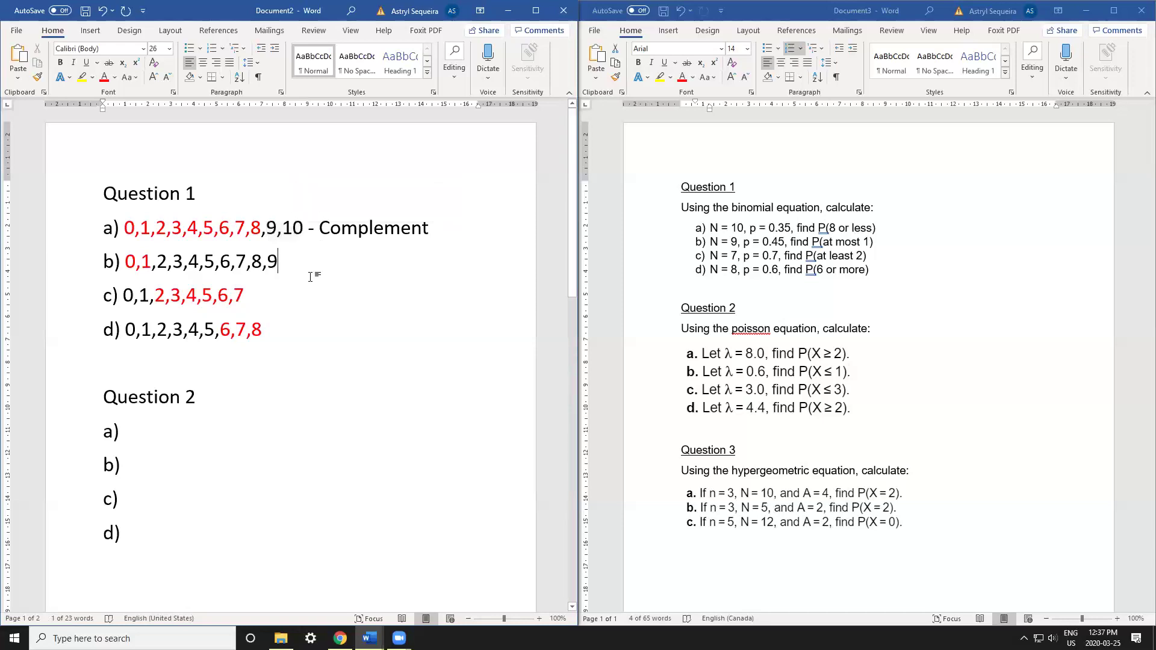
pyautogui.write('-')
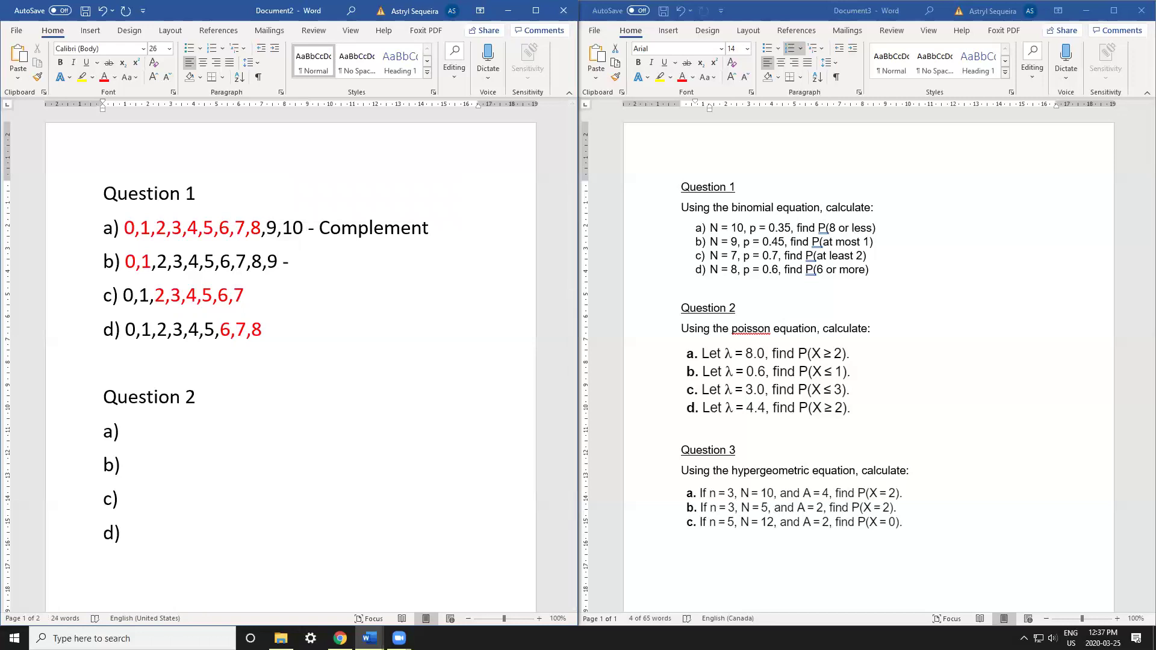
pyautogui.write('Cumuli')
pyautogui.write('v')
pyautogui.press('BackSpace')
pyautogui.press('BackSpace')
pyautogui.write('iat')
pyautogui.press('BackSpace')
pyautogui.press('BackSpace')
pyautogui.press('BackSpace')
pyautogui.write('ative')
# - Append '- Complement' to line c) and set the word's font colour to black
pyautogui.click(255, 300)
pyautogui.write('-')
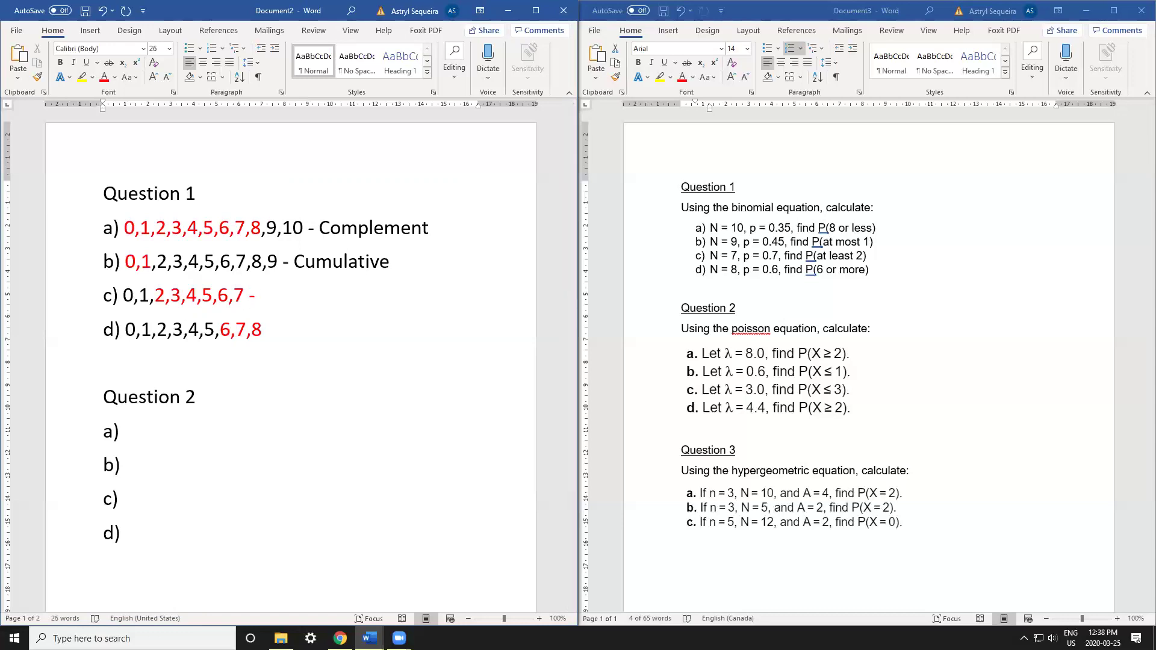
pyautogui.write(' Comple')
pyautogui.press('BackSpace')
pyautogui.press('BackSpace')
pyautogui.press('BackSpace')
pyautogui.press('BackSpace')
pyautogui.press('BackSpace')
pyautogui.press('BackSpace')
pyautogui.write('Complement')
pyautogui.press('BackSpace')
pyautogui.write('-')
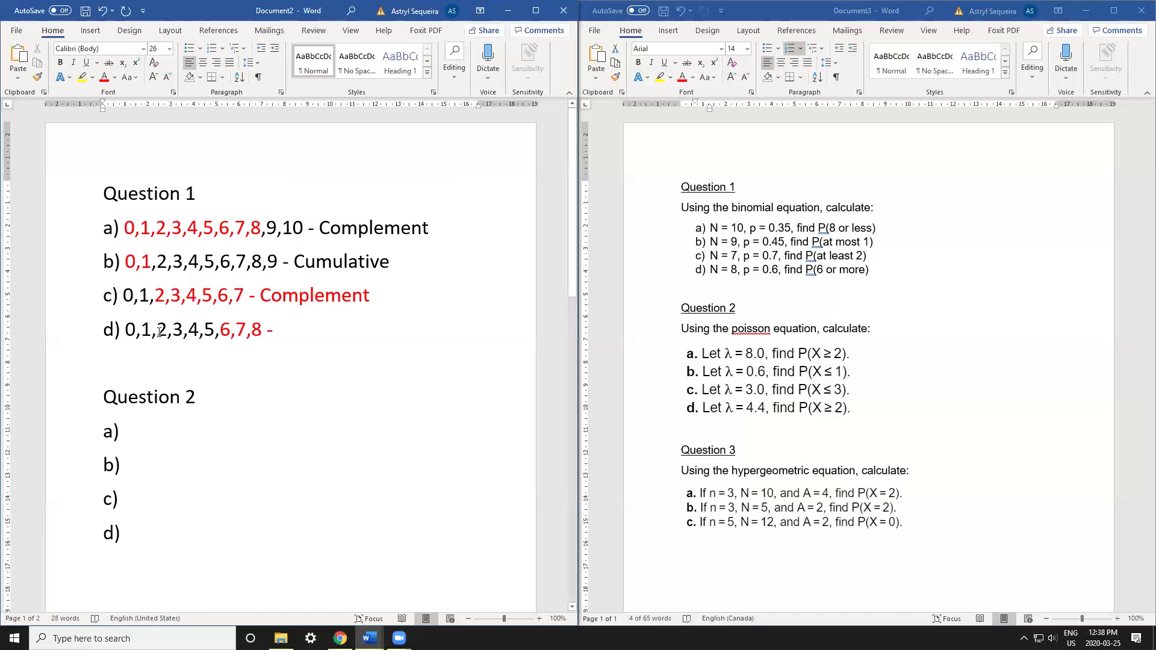
pyautogui.doubleClick(314, 296)
pyautogui.click(200, 77)
pyautogui.click(114, 77)
pyautogui.click(119, 95)
# - Append 'Cumulative' to line d), keeping the label word black
pyautogui.click(322, 335)
pyautogui.write('Cumu')
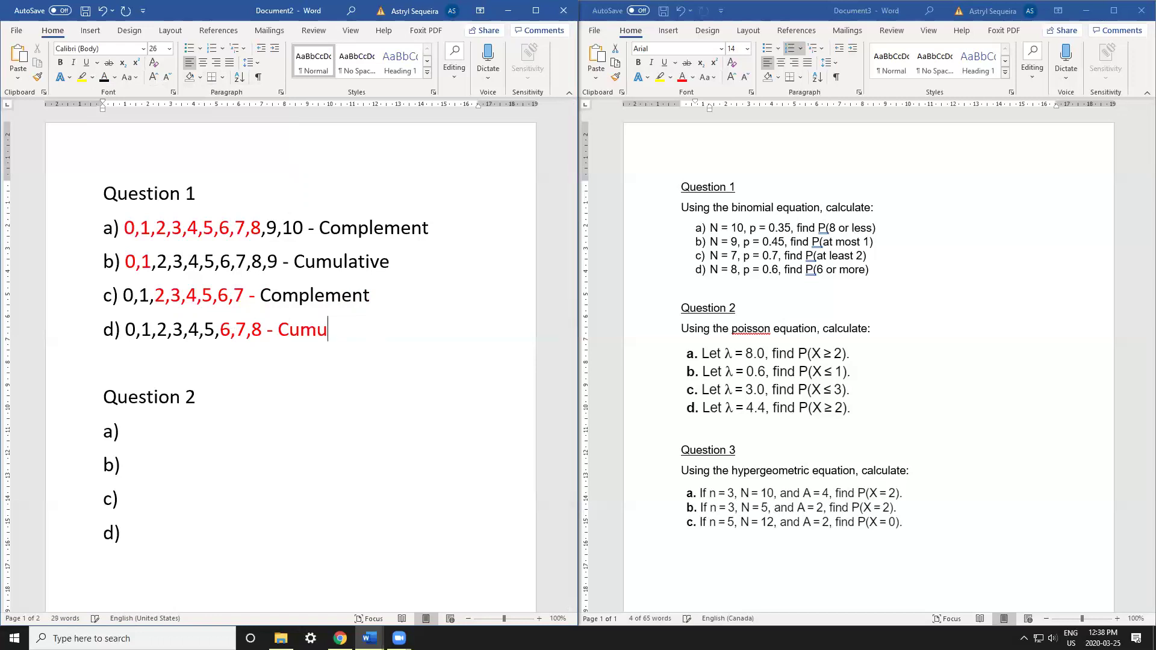
pyautogui.write('lative')
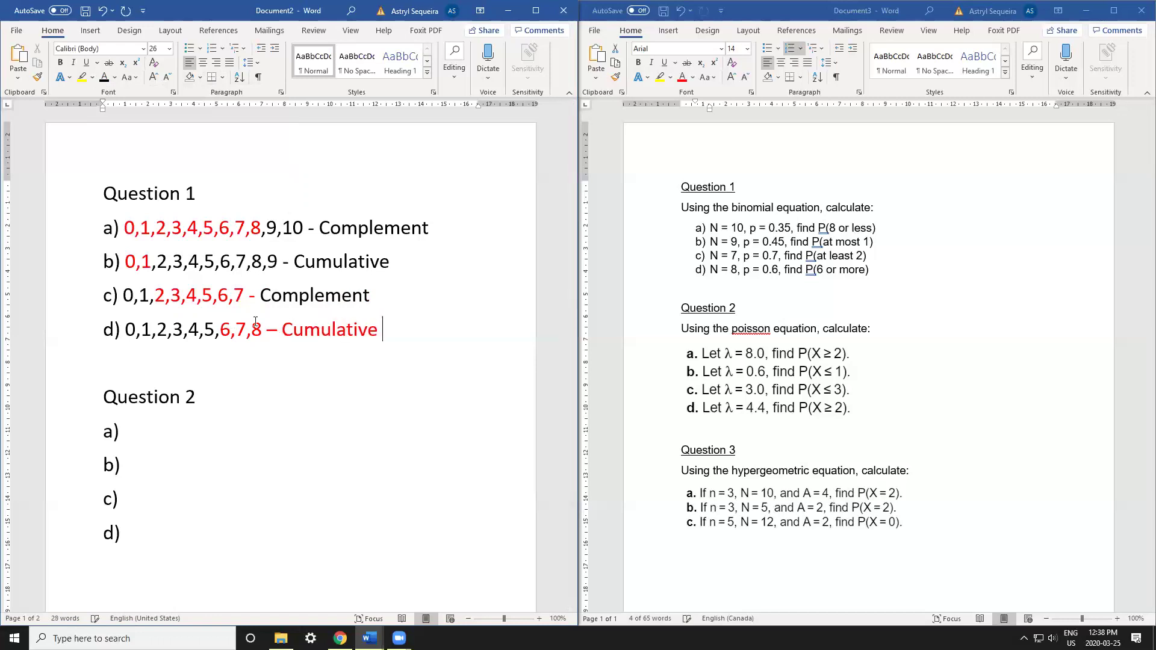
pyautogui.moveTo(385, 329); pyautogui.dragTo(275, 322)
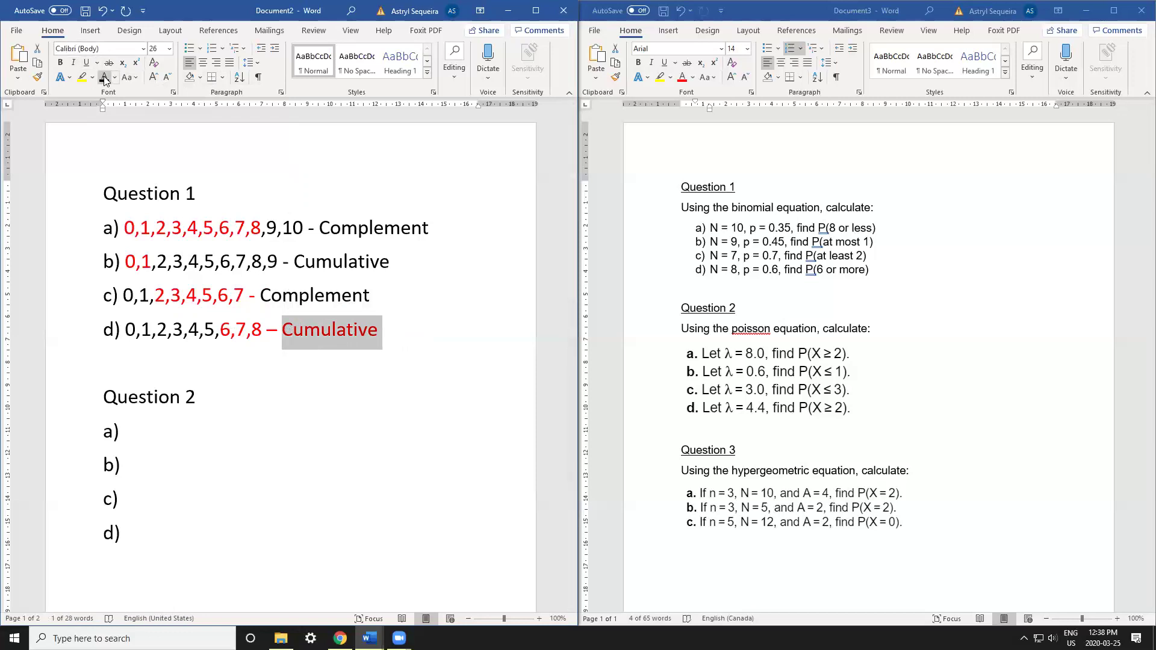
pyautogui.hotkey('ctrl', 'z')
pyautogui.click(454, 234)
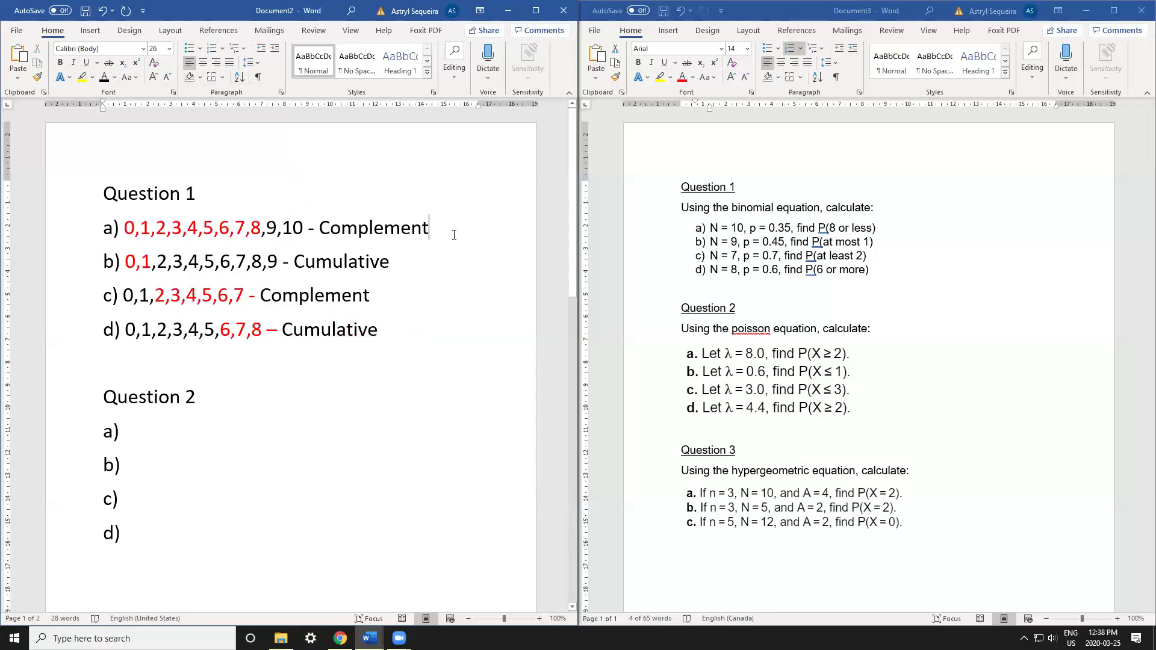
# - Write 1-[P(9) +P(10)] on a new line under part a) and add a line break after part b)
pyautogui.press('Return')
pyautogui.press('Return')
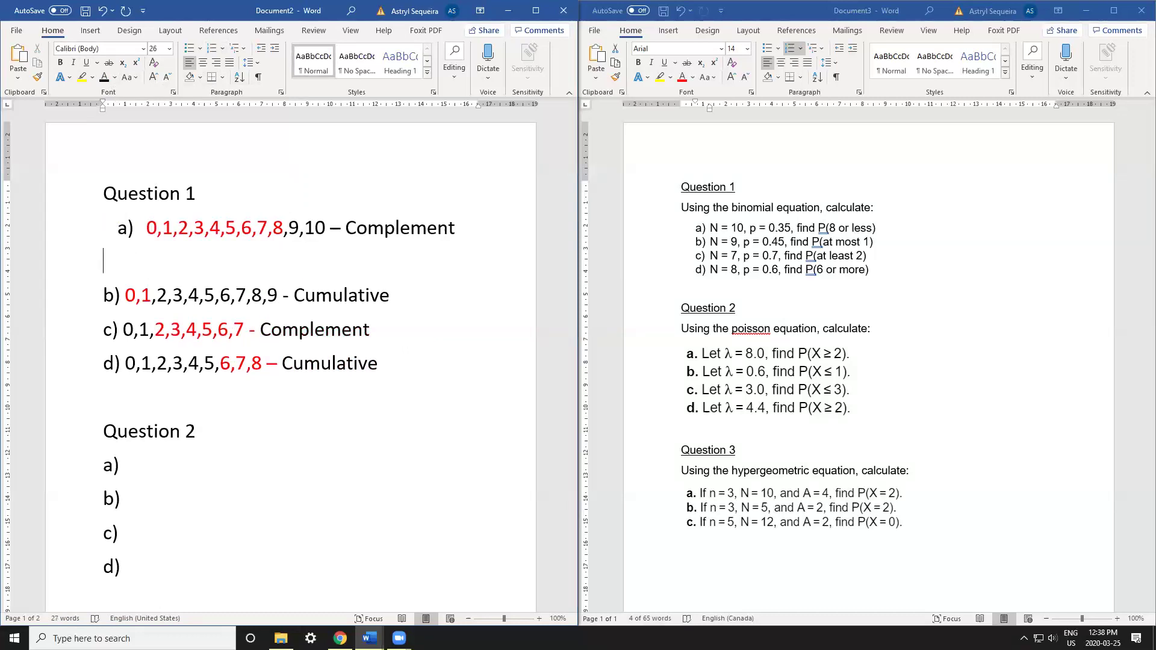
pyautogui.press('Return')
pyautogui.press('Up')
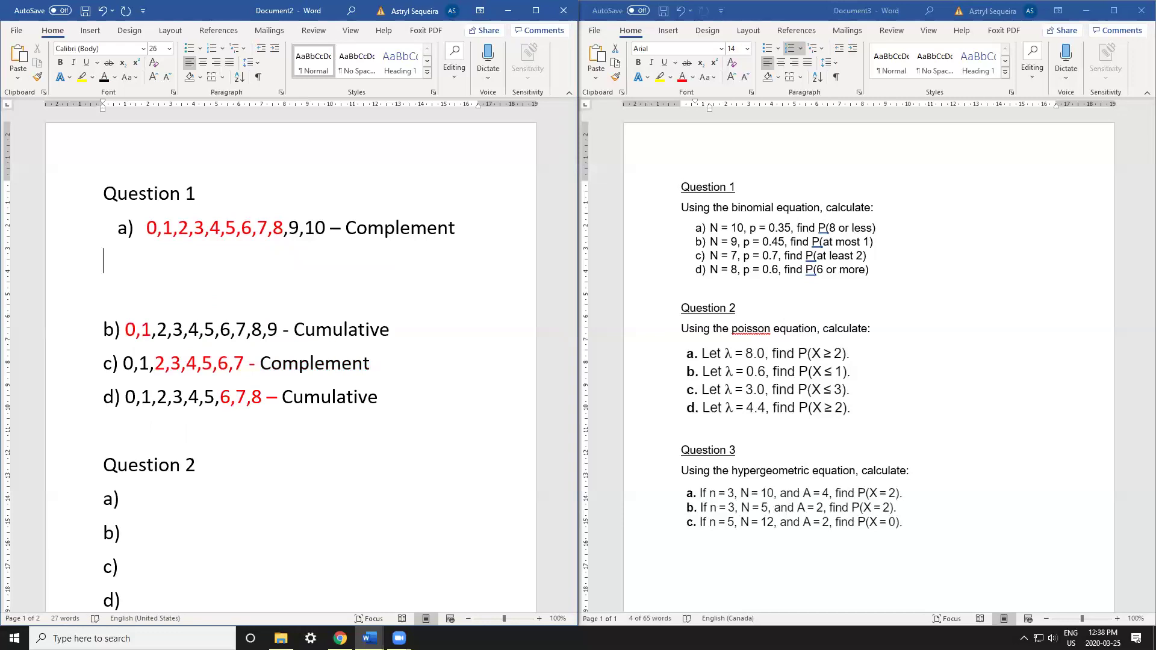
pyautogui.write('1-[')
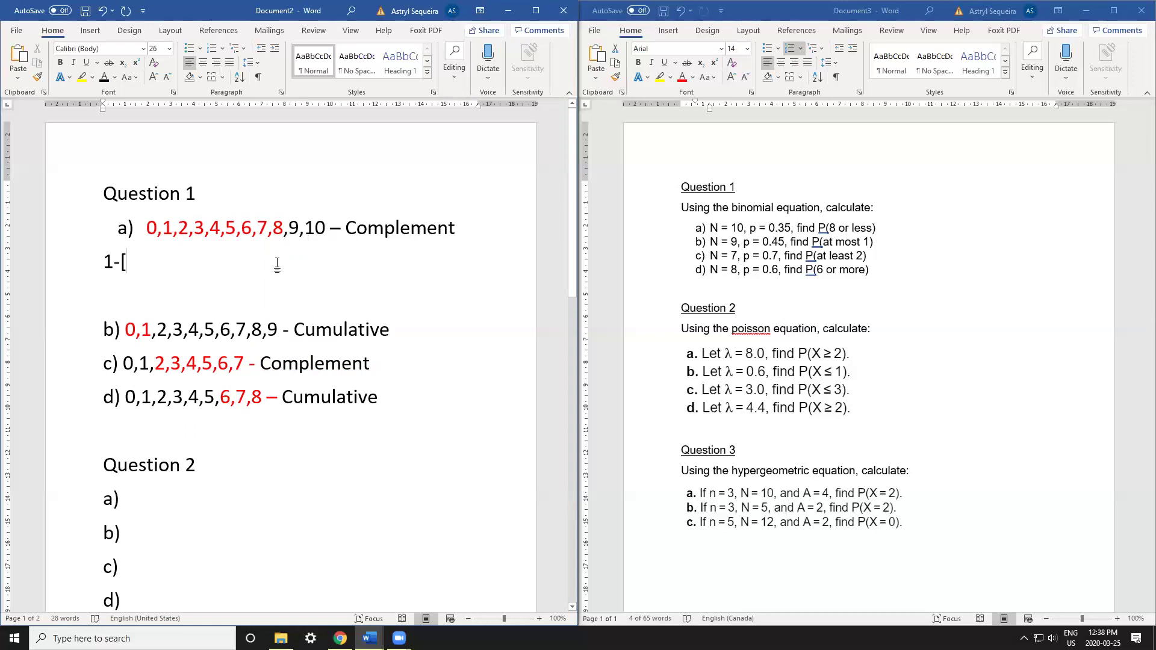
pyautogui.write('P9')
pyautogui.press('BackSpace')
pyautogui.write('(')
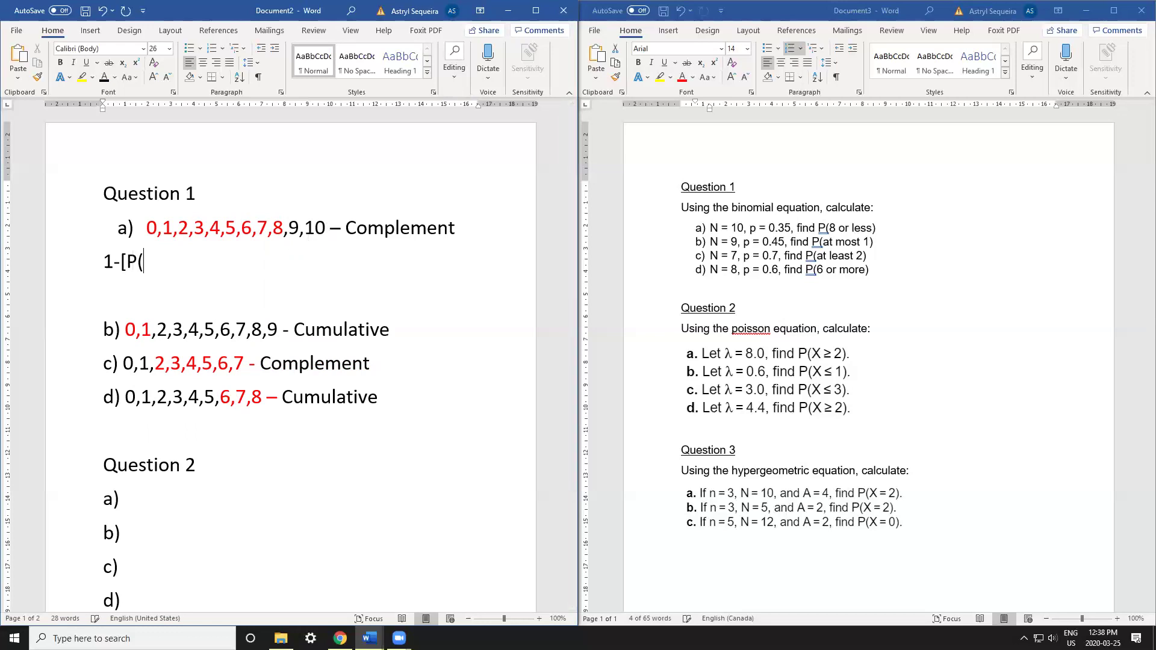
pyautogui.write('9) +P(10)]')
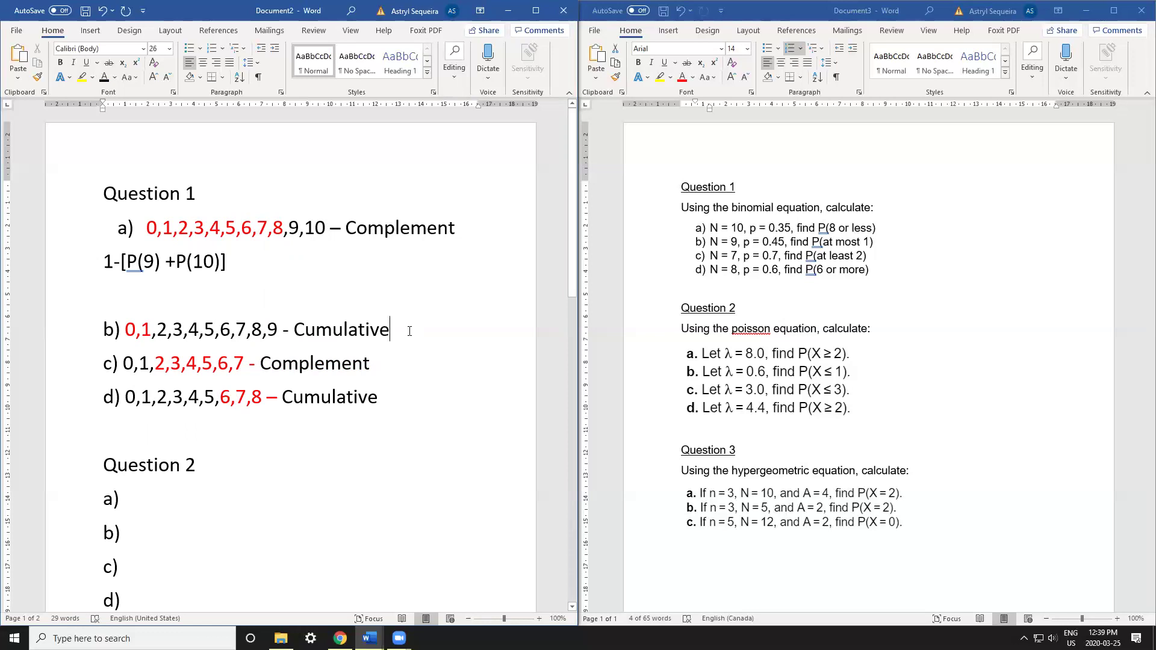
pyautogui.press('Return')
pyautogui.press('Return')
pyautogui.press('Return')
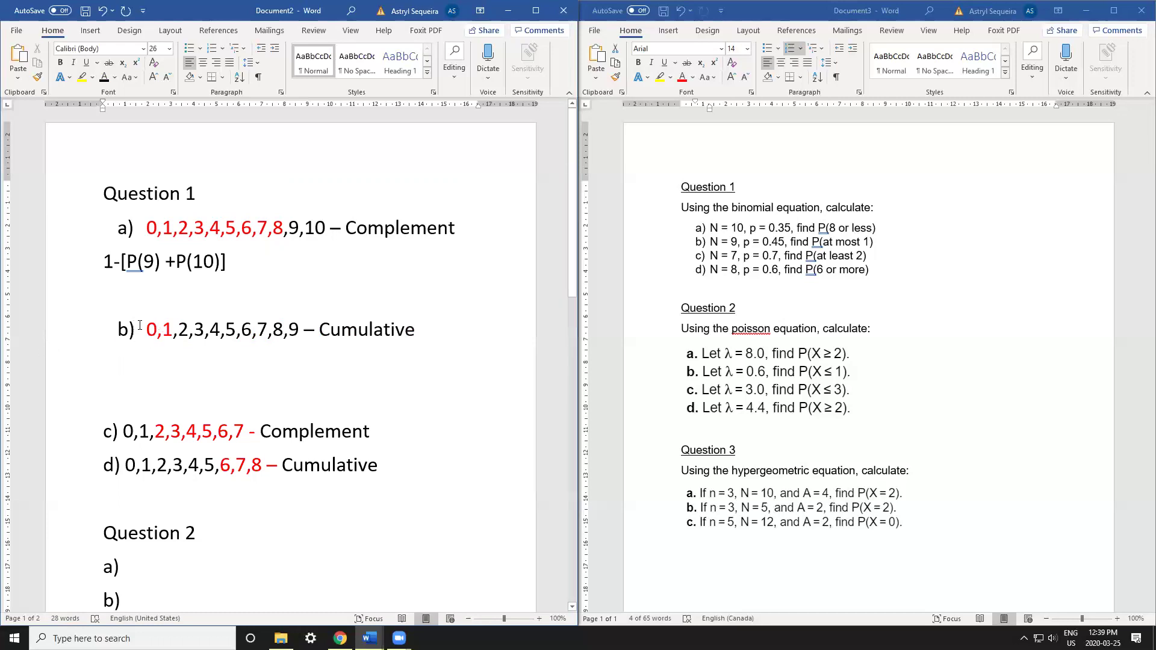
# - Write the formula P(0) + P(1) under part b)
pyautogui.write('P(0) + P')
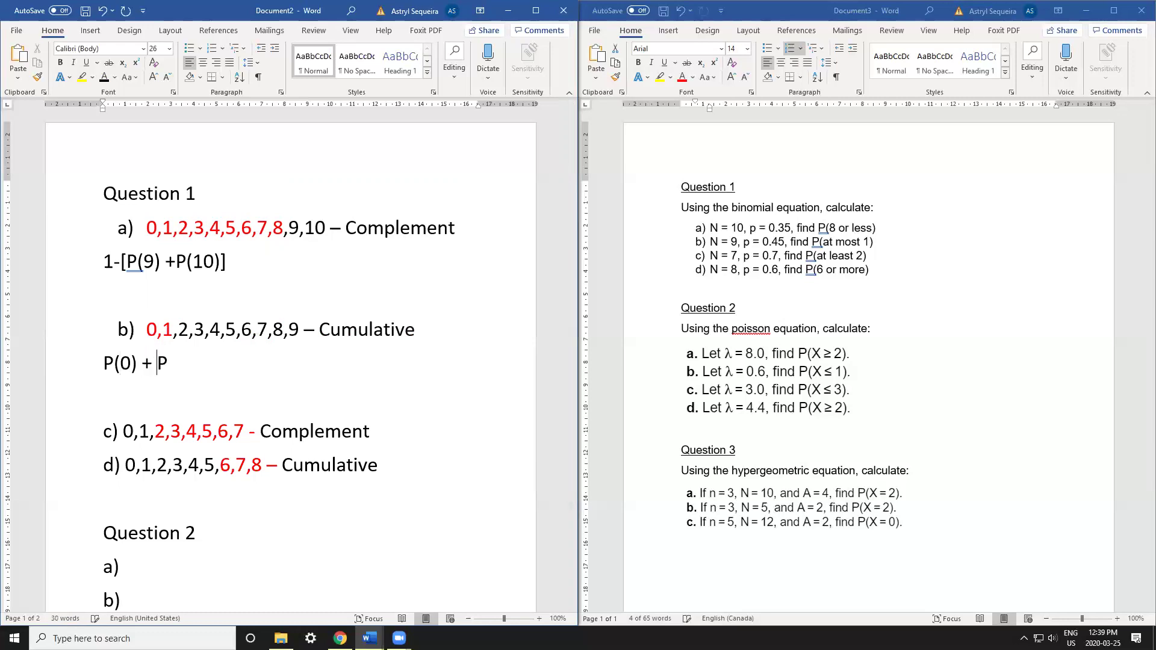
pyautogui.write('(1)')
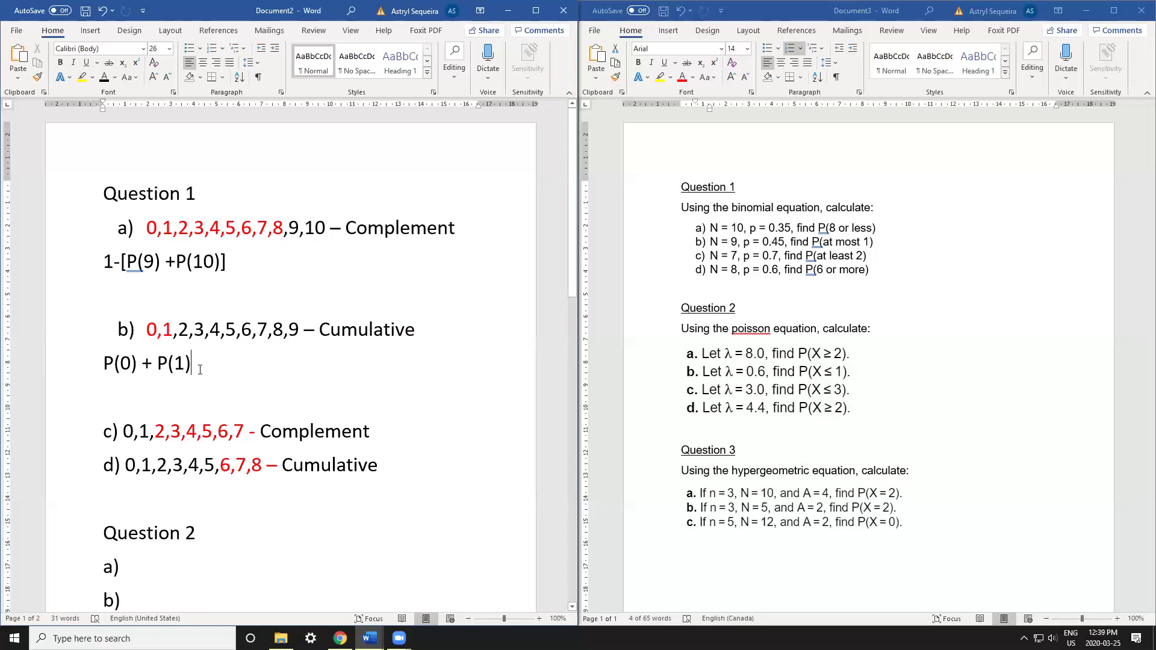
# - Write the formula 1 – [P(0)+P(1)] on a new line under part c)
pyautogui.press('Return')
pyautogui.press('BackSpace')
pyautogui.press('Return')
pyautogui.write('1')
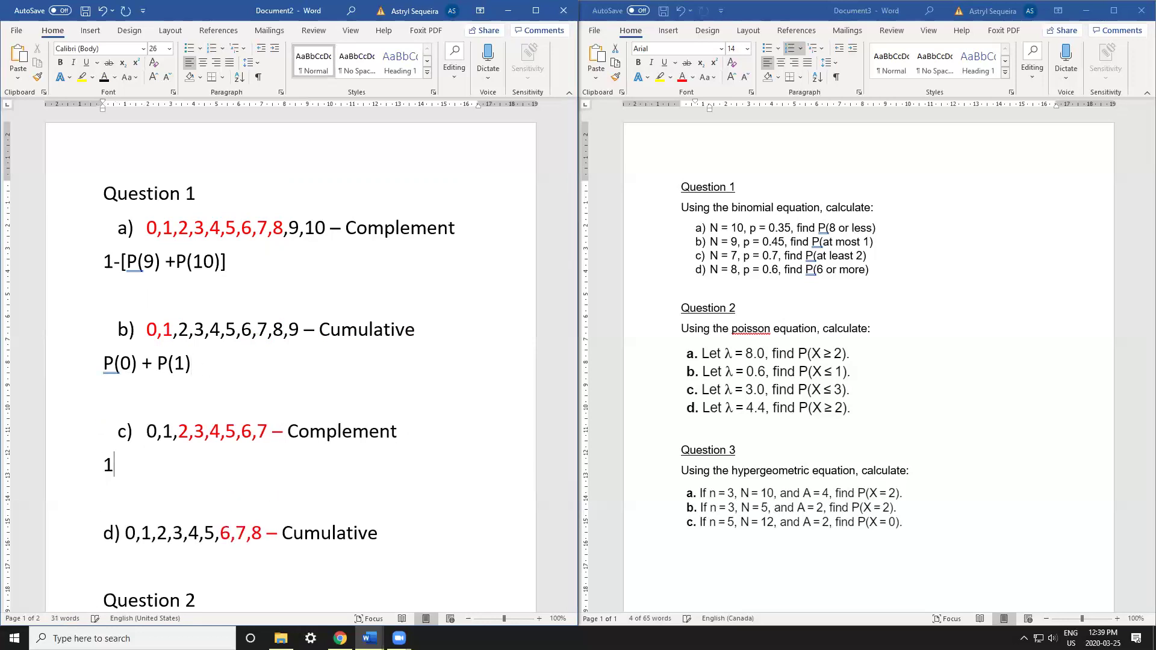
pyautogui.write(' - P(0)')
pyautogui.press('Left')
pyautogui.press('Left')
pyautogui.press('Left')
pyautogui.write('[')
pyautogui.press('Right')
pyautogui.press('Right')
pyautogui.press('Right')
pyautogui.press('Right')
pyautogui.write('+P(1)]')
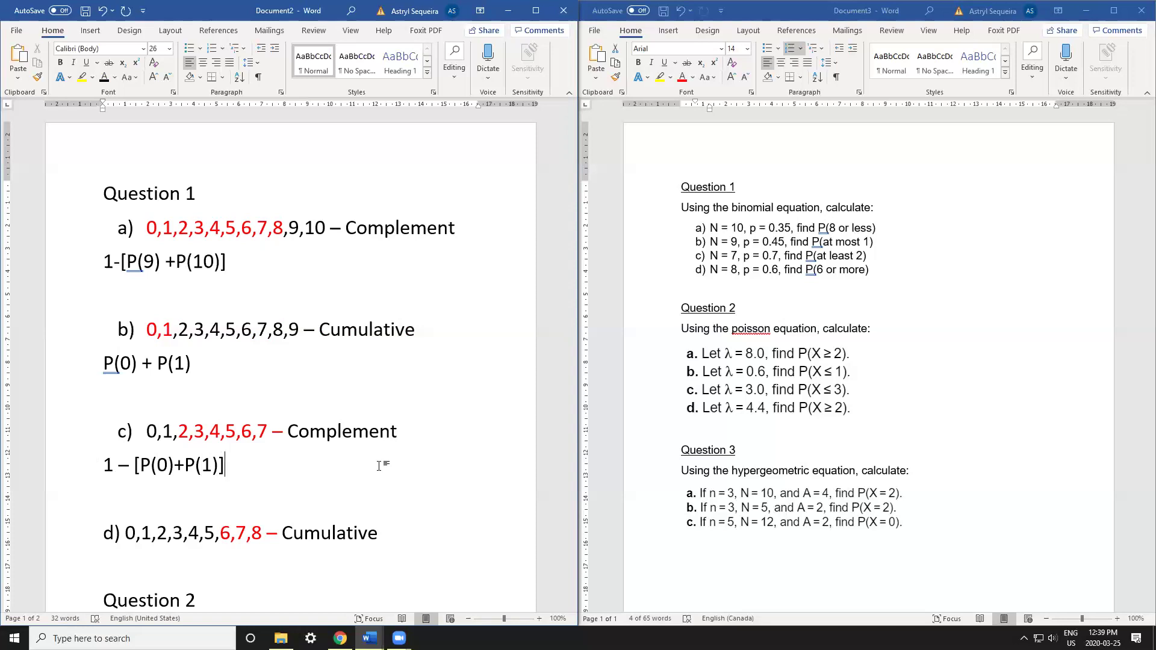
# - Write P(6) + P(7) +P(8) under part d), leaving a blank line before Question 2
pyautogui.scroll(-3, 379, 465)
pyautogui.click(438, 460)
pyautogui.press('Return')
pyautogui.press('Return')
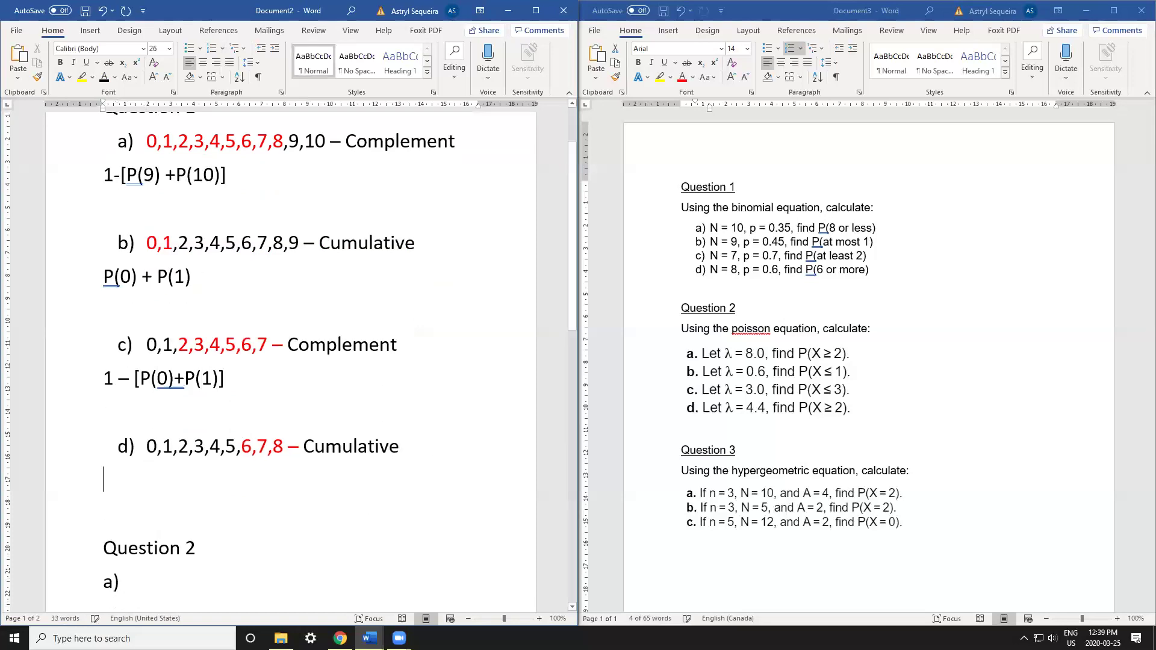
pyautogui.press('Return')
pyautogui.click(178, 488)
pyautogui.write('P(6) + P(7) +P(8)')
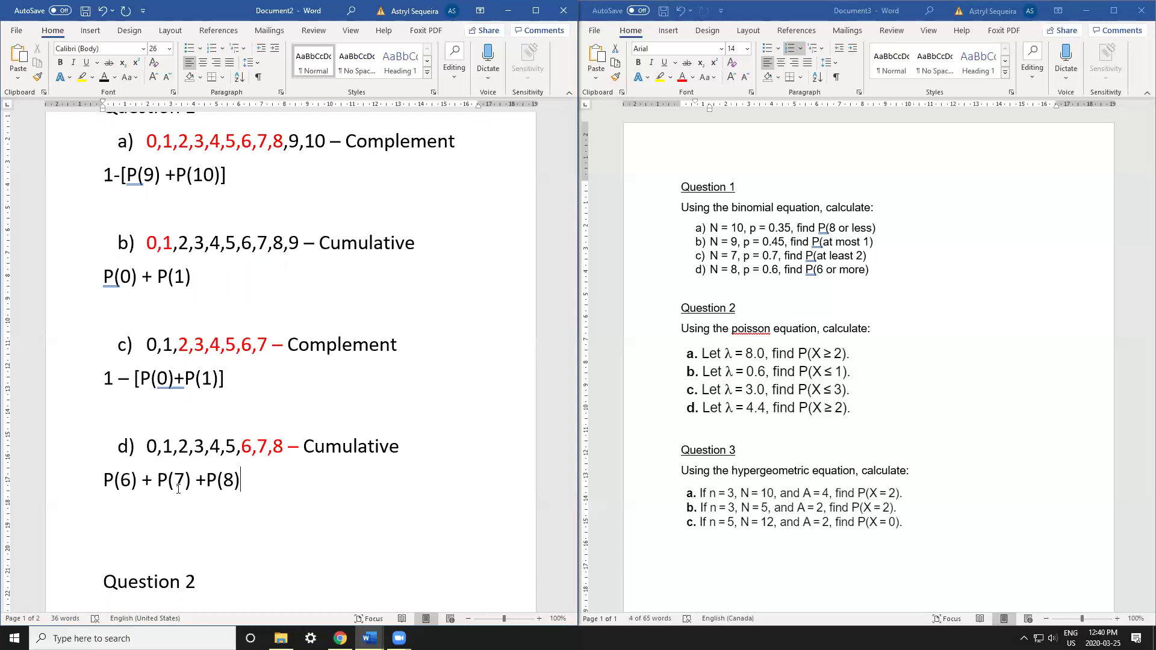
# - Insert a line below the P(8) formula so Question 2 moves to the next page
pyautogui.scroll(-3, 205, 421)
pyautogui.click(184, 347)
pyautogui.press('Return')
pyautogui.press('Return')
pyautogui.press('Return')
pyautogui.press('Return')
pyautogui.press('Return')
pyautogui.scroll(-2, 295, 416)
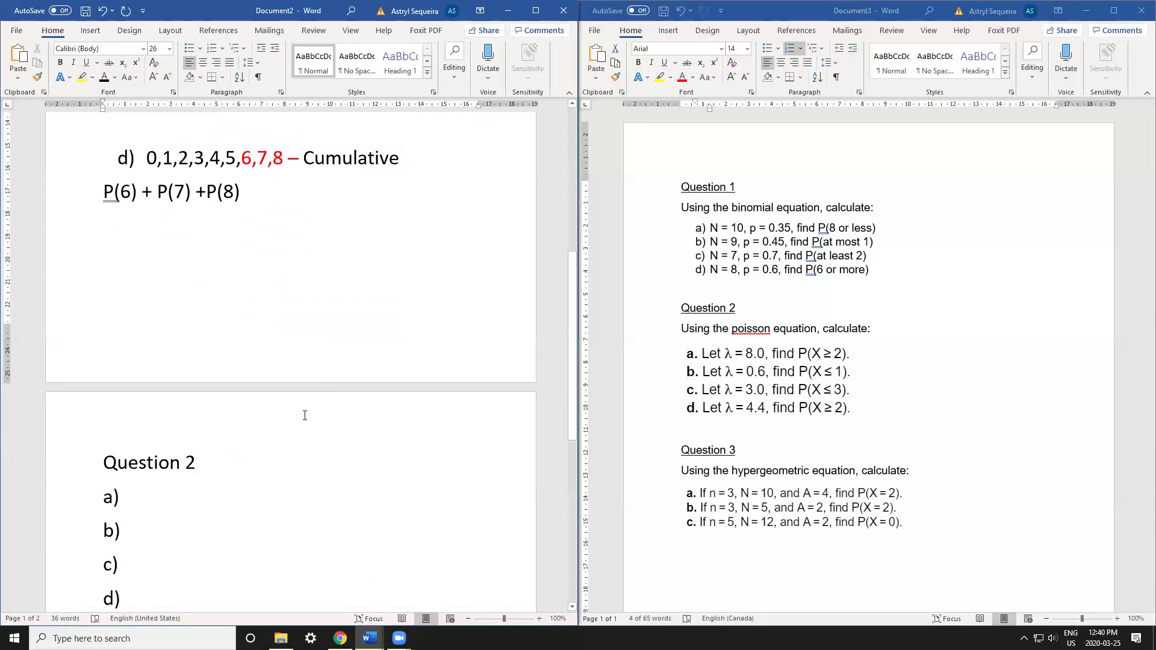
pyautogui.scroll(-2, 302, 421)
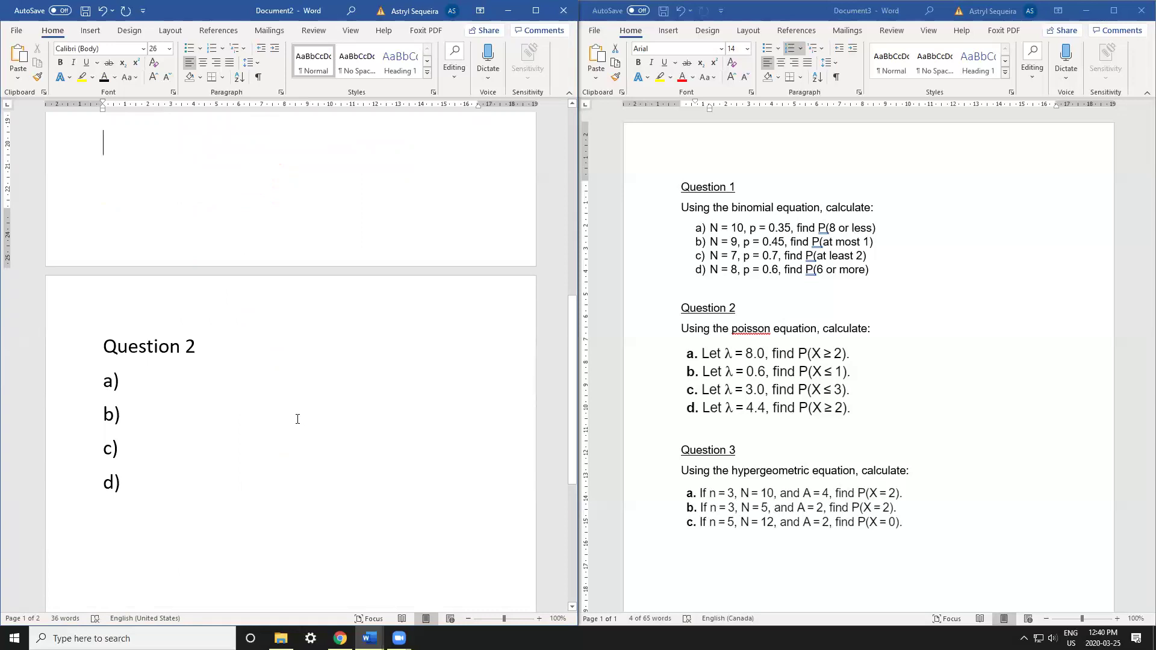
pyautogui.click(145, 382)
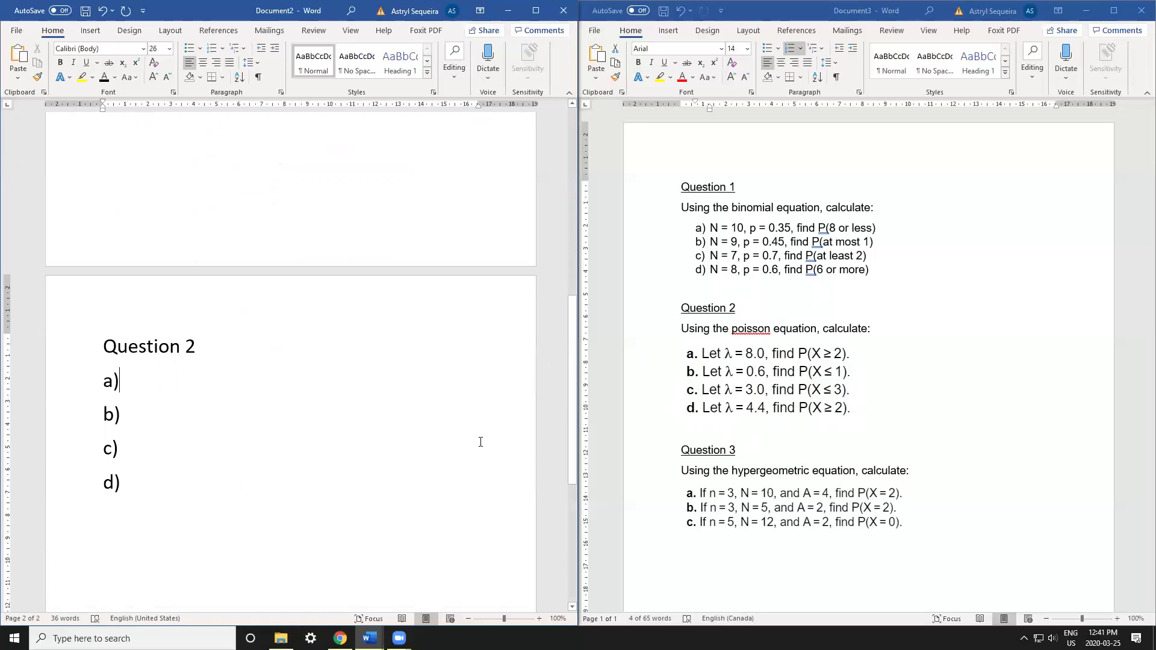
# - Copy the 0 to 10 outcome range from Question 1 a)
pyautogui.scroll(10, 475, 442)
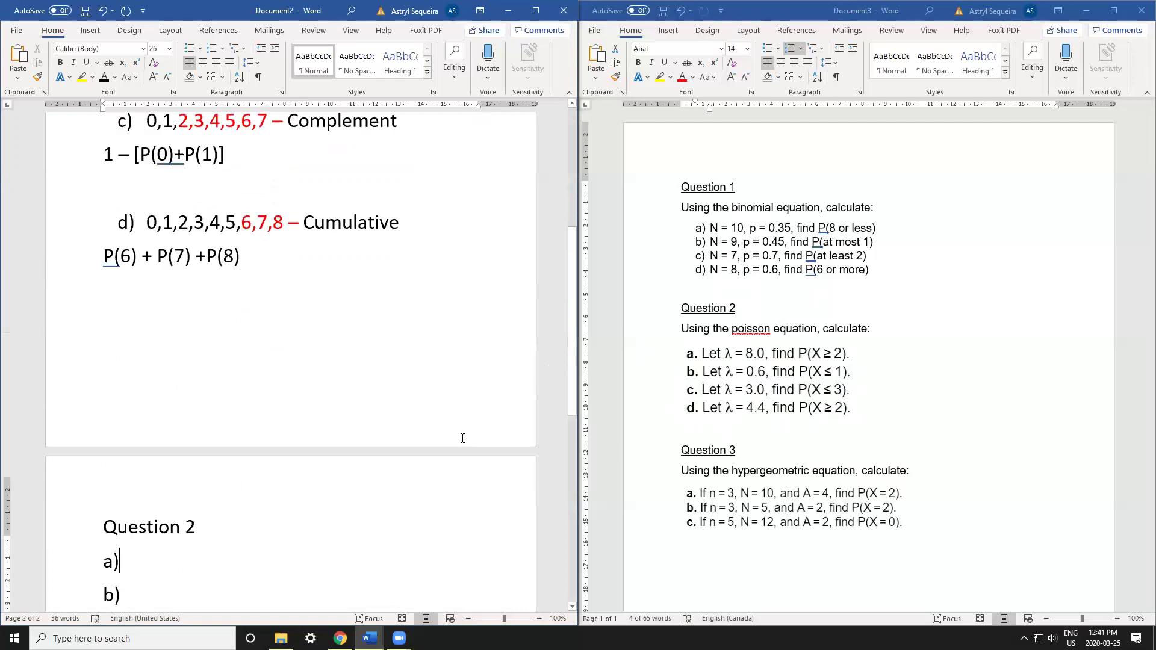
pyautogui.scroll(3, 436, 429)
pyautogui.moveTo(330, 227); pyautogui.dragTo(151, 226)
pyautogui.hotkey('ctrl', 'c')
pyautogui.scroll(-9, 400, 420)
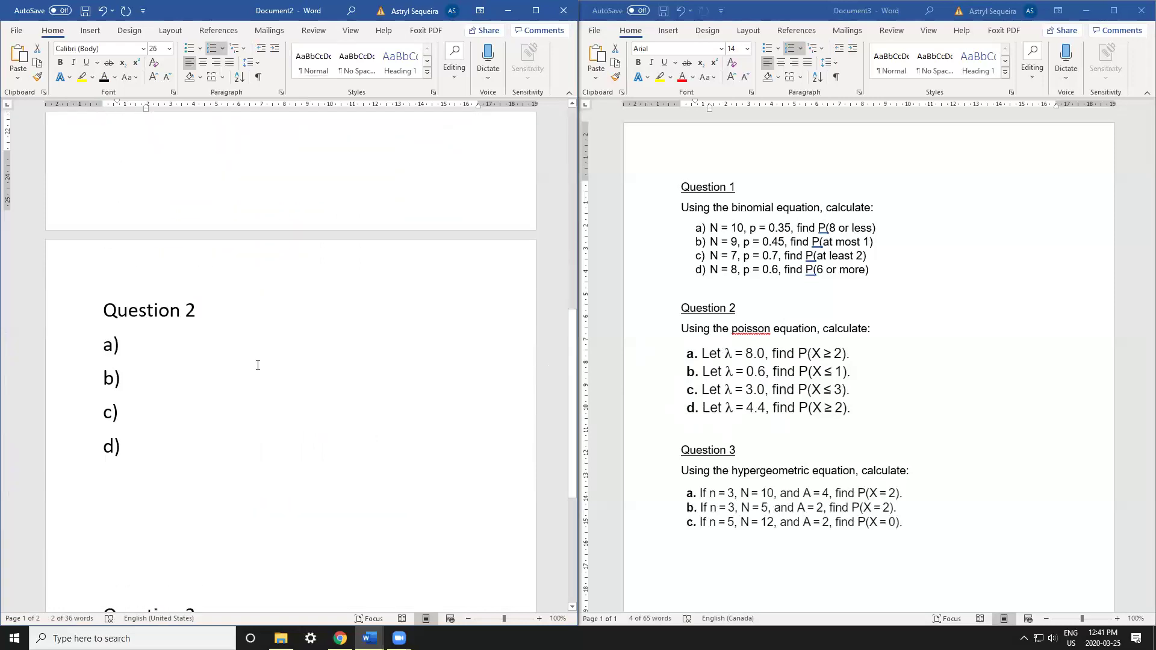
# - Paste the 0 to 10 range after Question 2 a) and make it all black
pyautogui.click(174, 322)
pyautogui.hotkey('ctrl', 'v')
pyautogui.moveTo(304, 323); pyautogui.dragTo(124, 323)
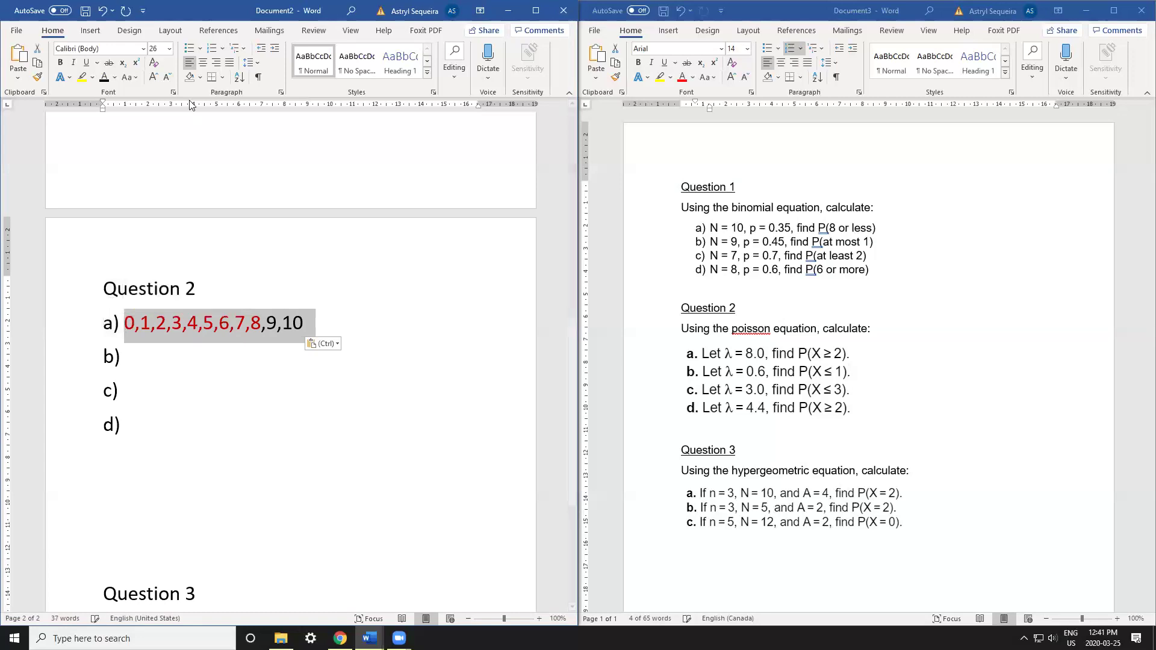
pyautogui.click(105, 82)
pyautogui.click(341, 330)
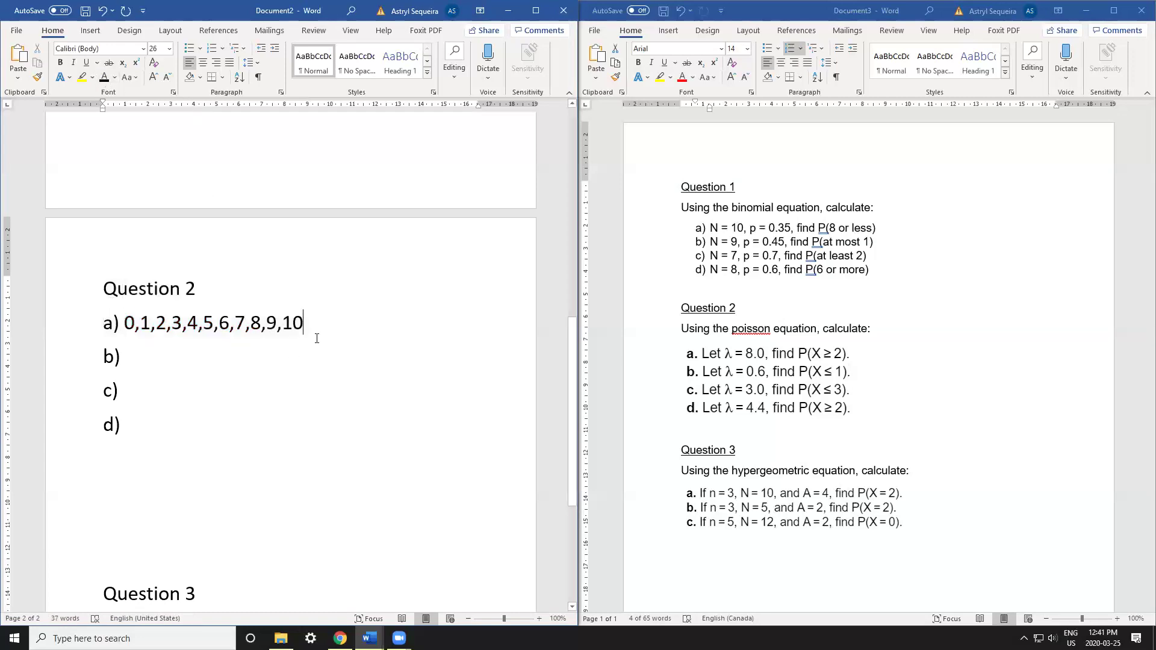
# - Copy the black range from a) and paste it after b), c) and d)
pyautogui.click(158, 361)
pyautogui.hotkey('ctrl', 'v')
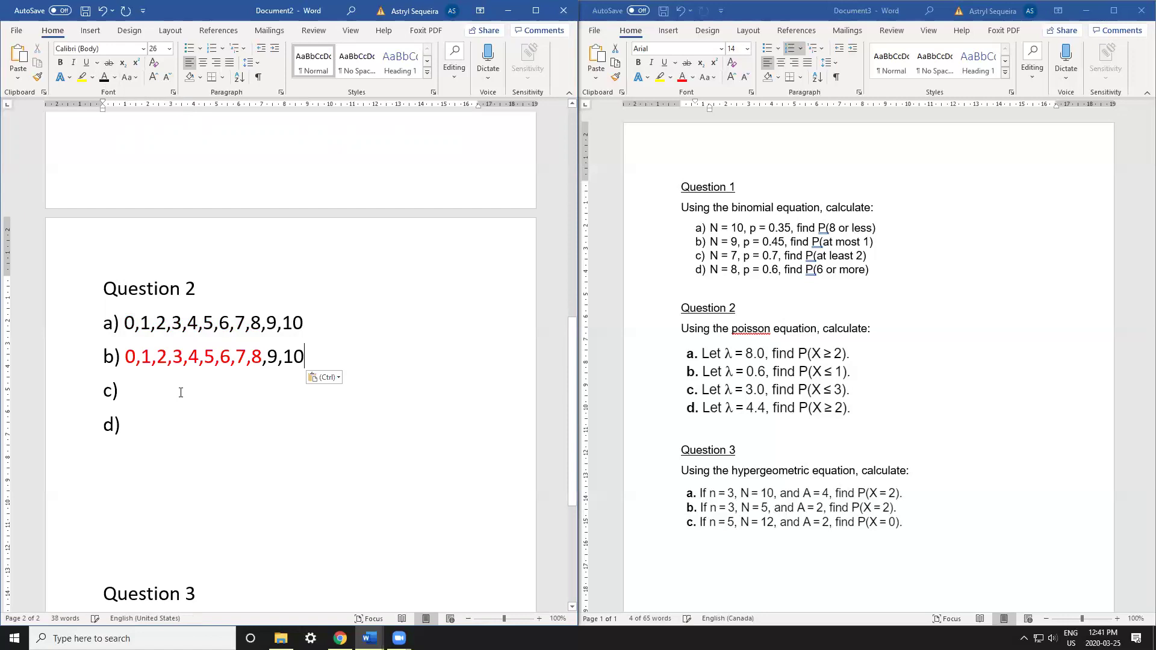
pyautogui.hotkey('ctrl', 'z')
pyautogui.moveTo(303, 325); pyautogui.dragTo(124, 325)
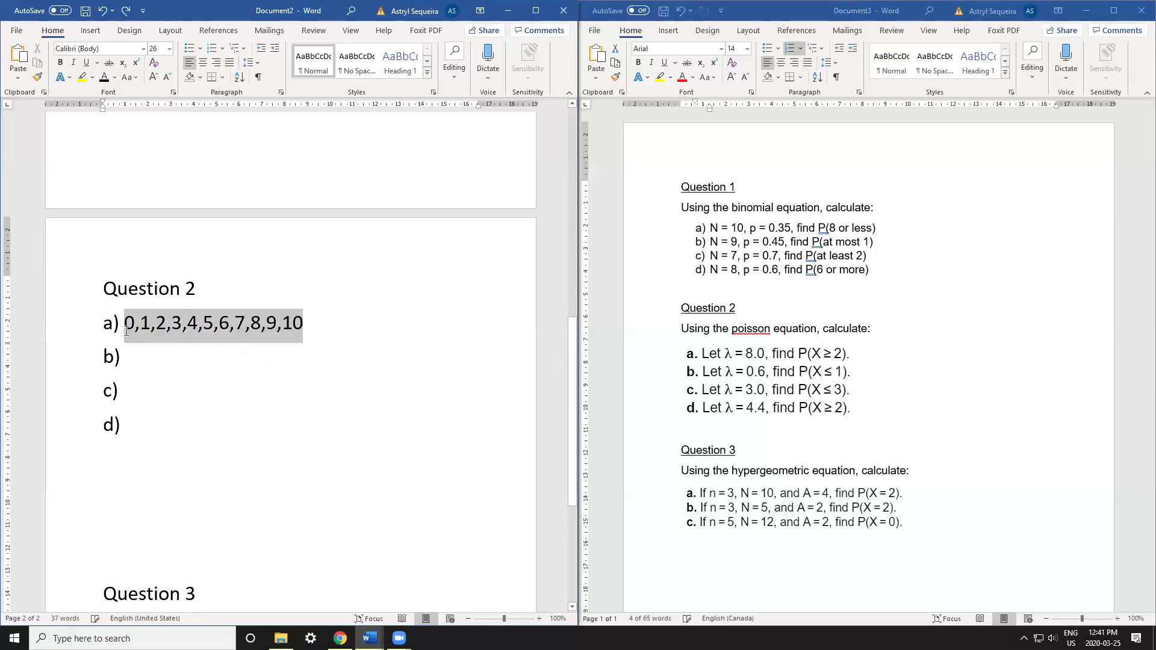
pyautogui.hotkey('ctrl', 'c')
pyautogui.click(141, 369)
pyautogui.hotkey('ctrl', 'v')
pyautogui.click(152, 388)
pyautogui.hotkey('ctrl', 'v')
pyautogui.click(152, 433)
pyautogui.hotkey('ctrl', 'v')
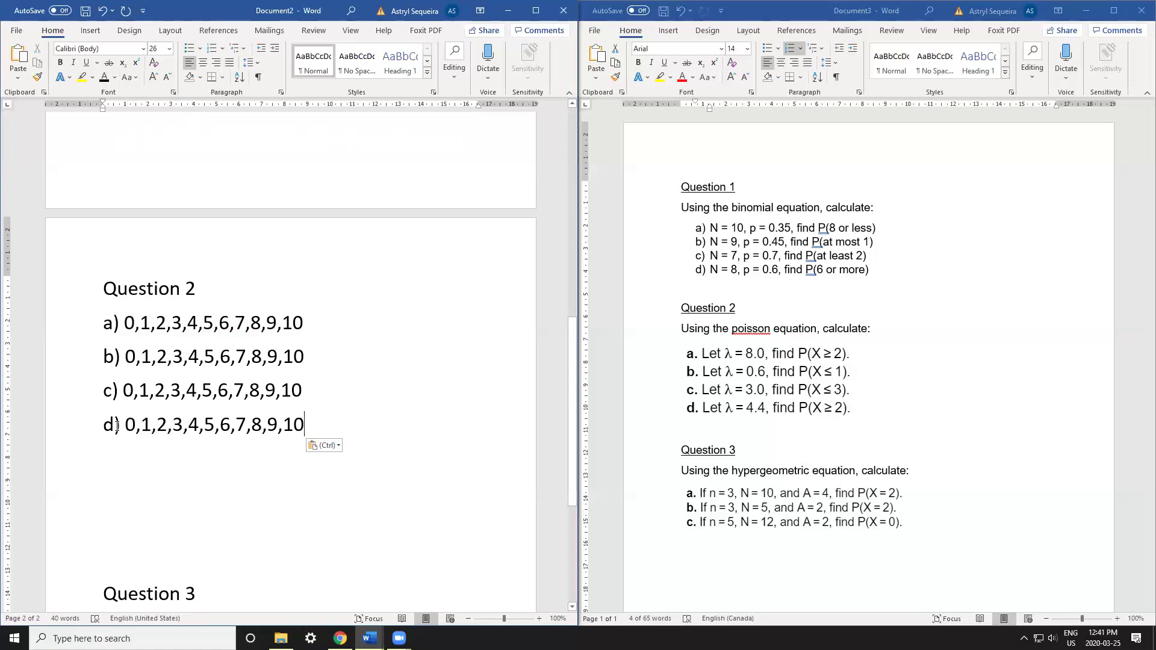
pyautogui.click(317, 322)
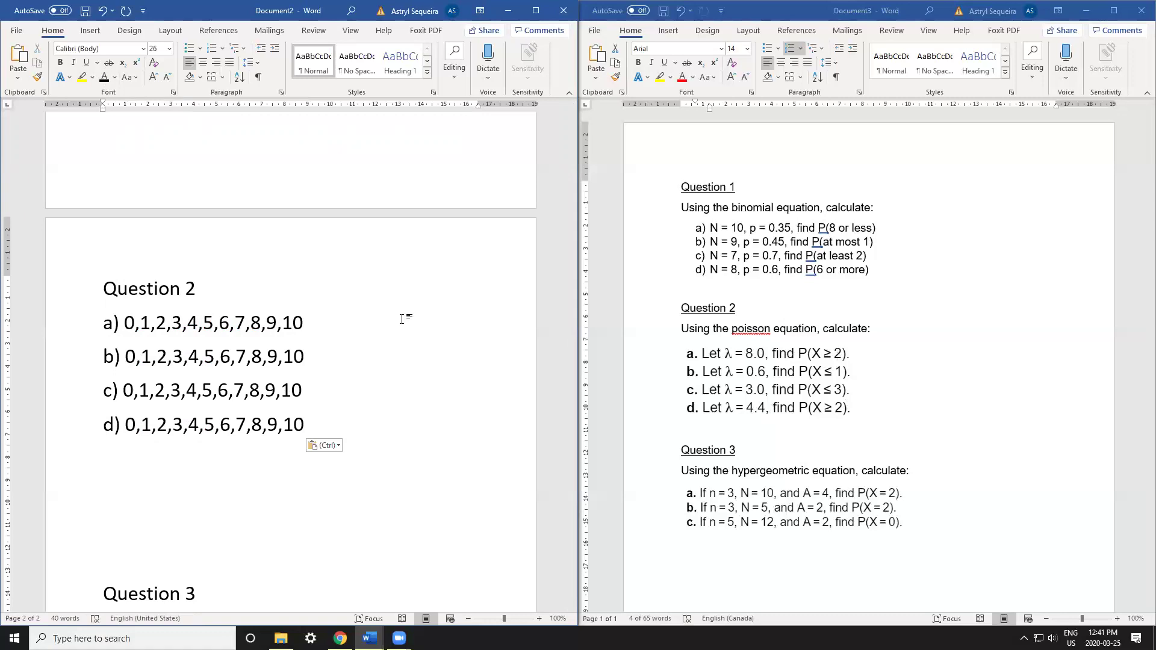
# - Colour 2 through 10 on line a) and 0,1 on line b) red
pyautogui.moveTo(196, 323); pyautogui.dragTo(304, 323)
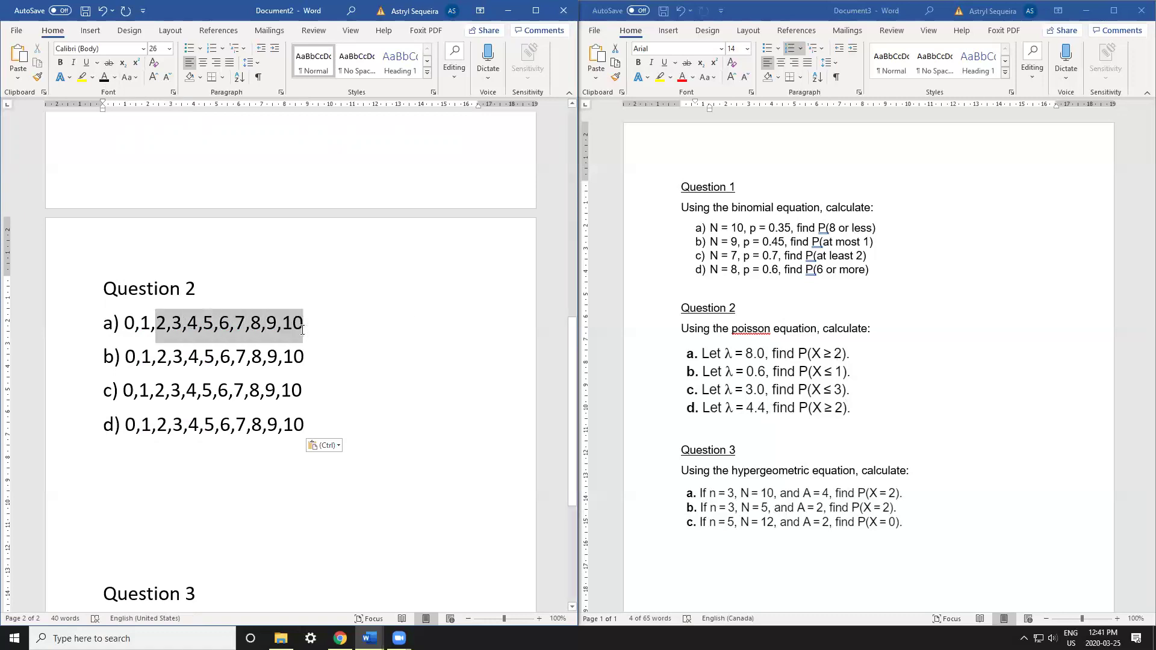
pyautogui.click(114, 77)
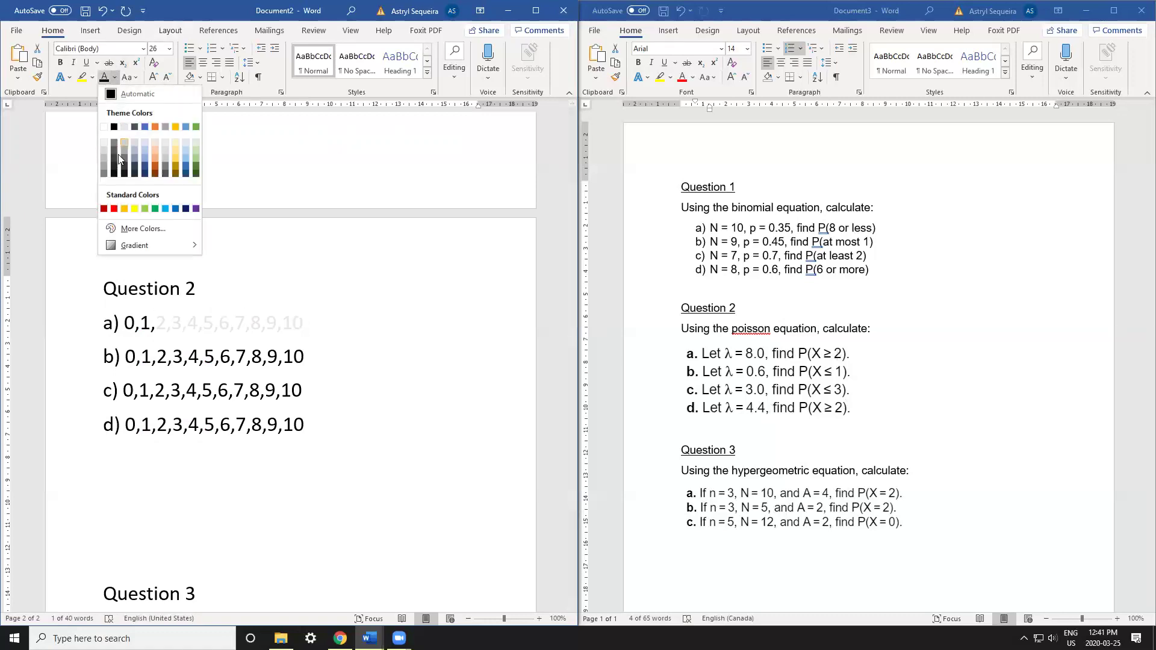
pyautogui.click(114, 206)
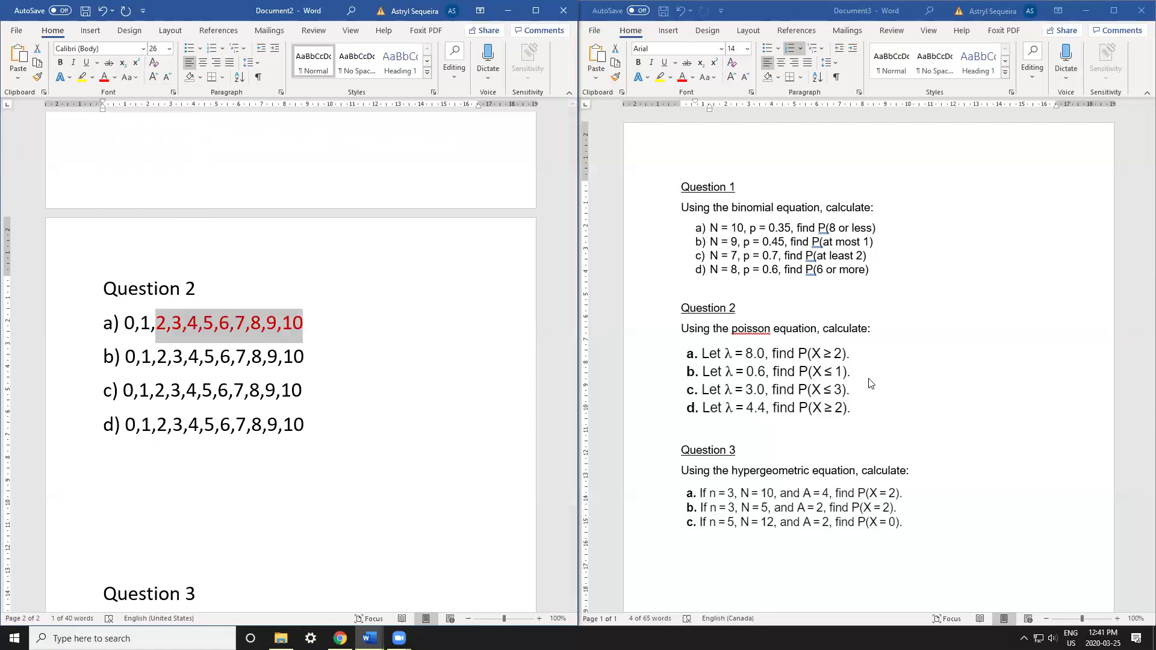
pyautogui.moveTo(145, 357); pyautogui.dragTo(125, 358)
pyautogui.click(104, 77)
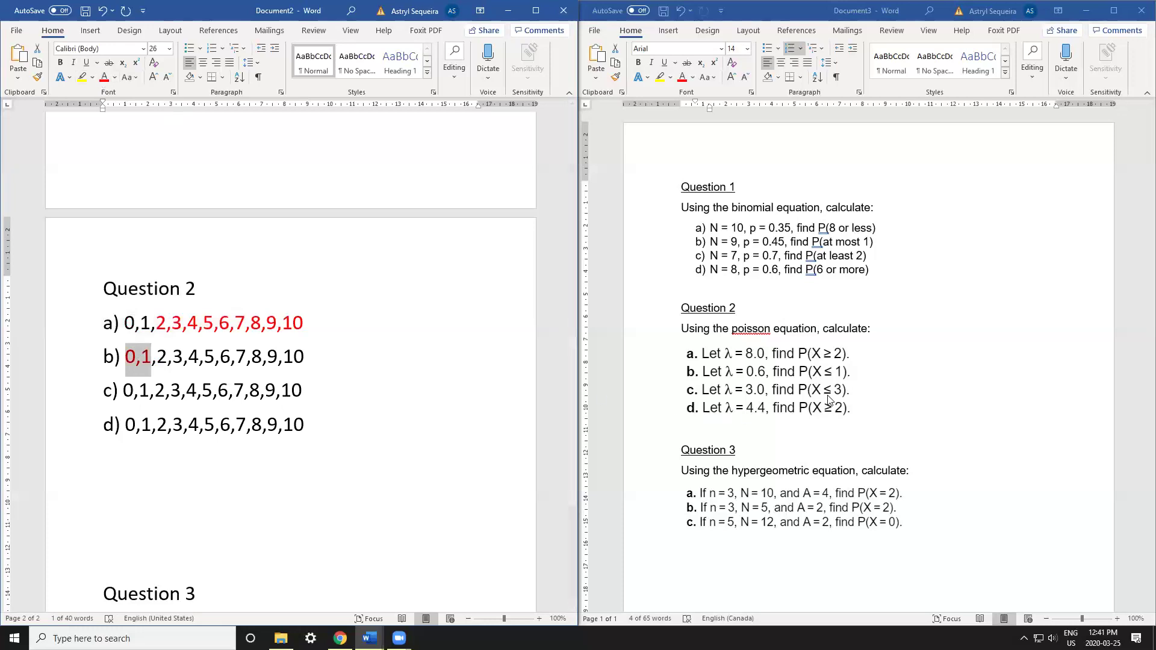
# - Colour 0,1,2,3 on line c) and 2 through 10 on line d) red
pyautogui.moveTo(180, 390); pyautogui.dragTo(123, 390)
pyautogui.click(104, 77)
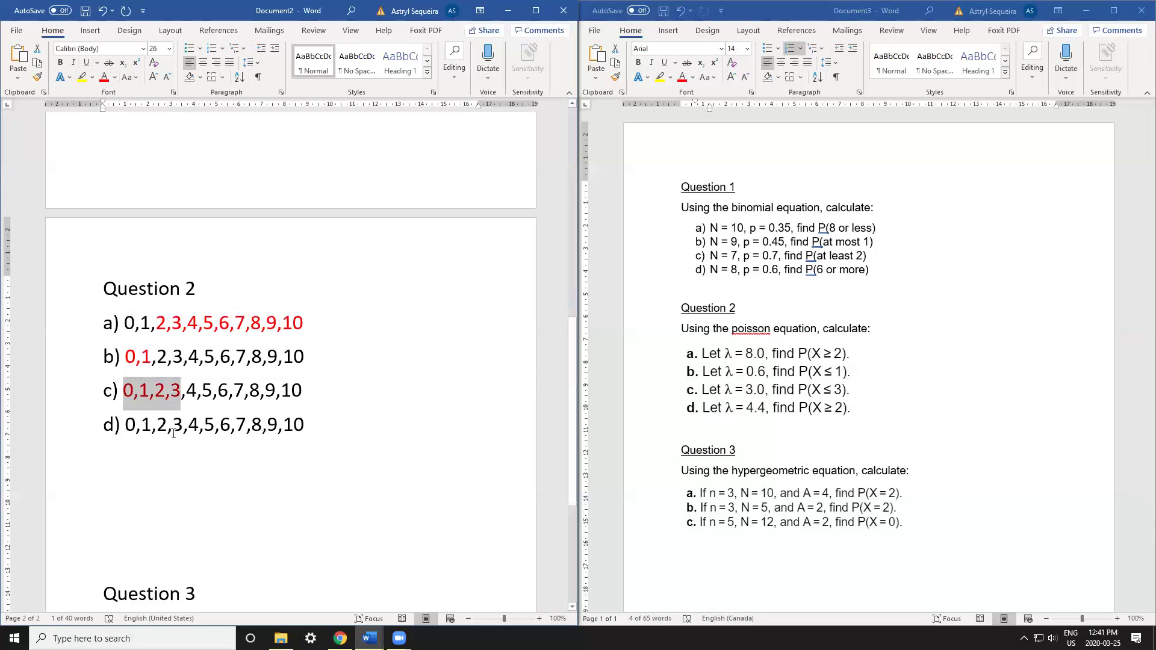
pyautogui.moveTo(157, 425); pyautogui.dragTo(305, 425)
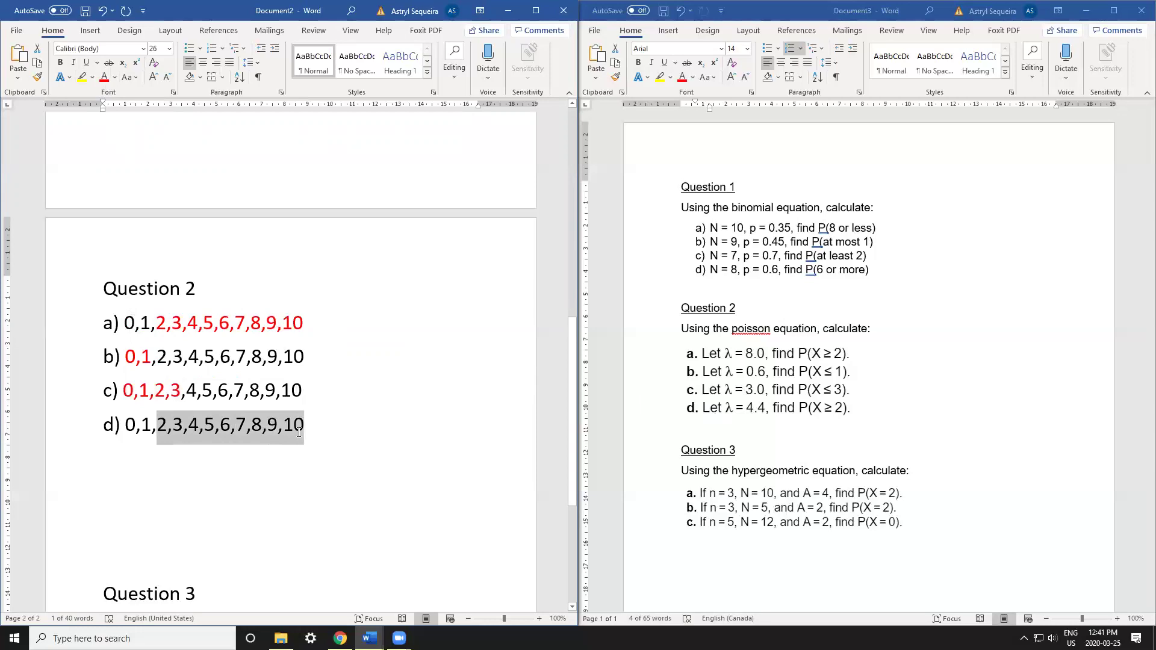
pyautogui.click(104, 77)
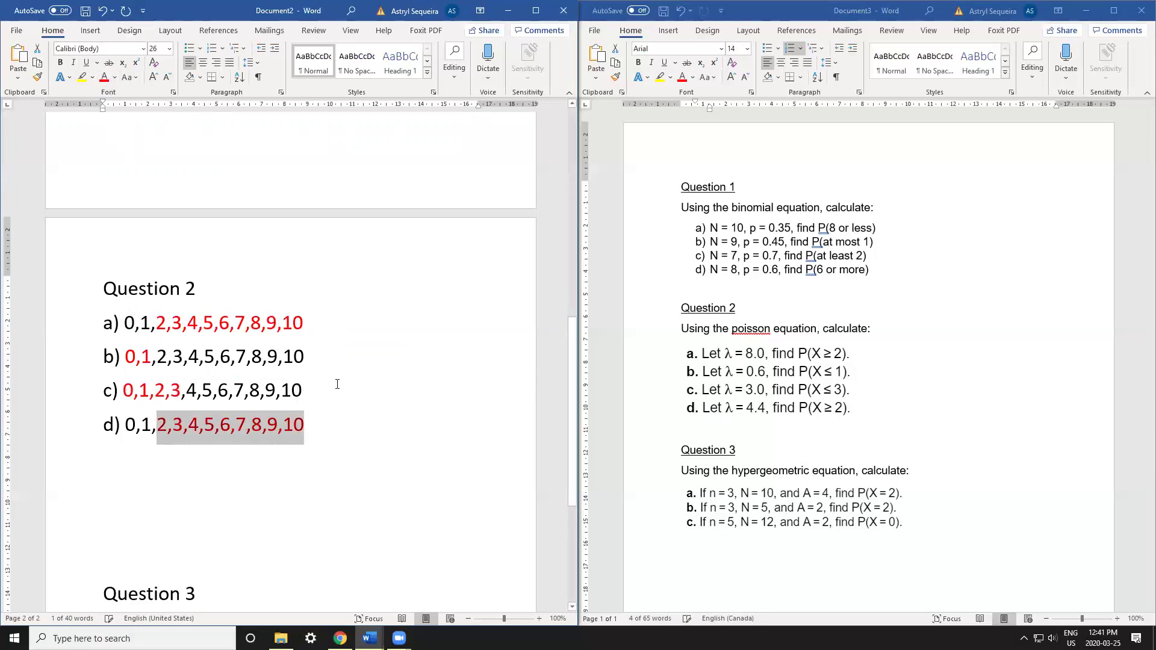
pyautogui.click(347, 319)
# - Label range a) '- Complement' and ranges b) and c) '- Cumulative'
pyautogui.write('-')
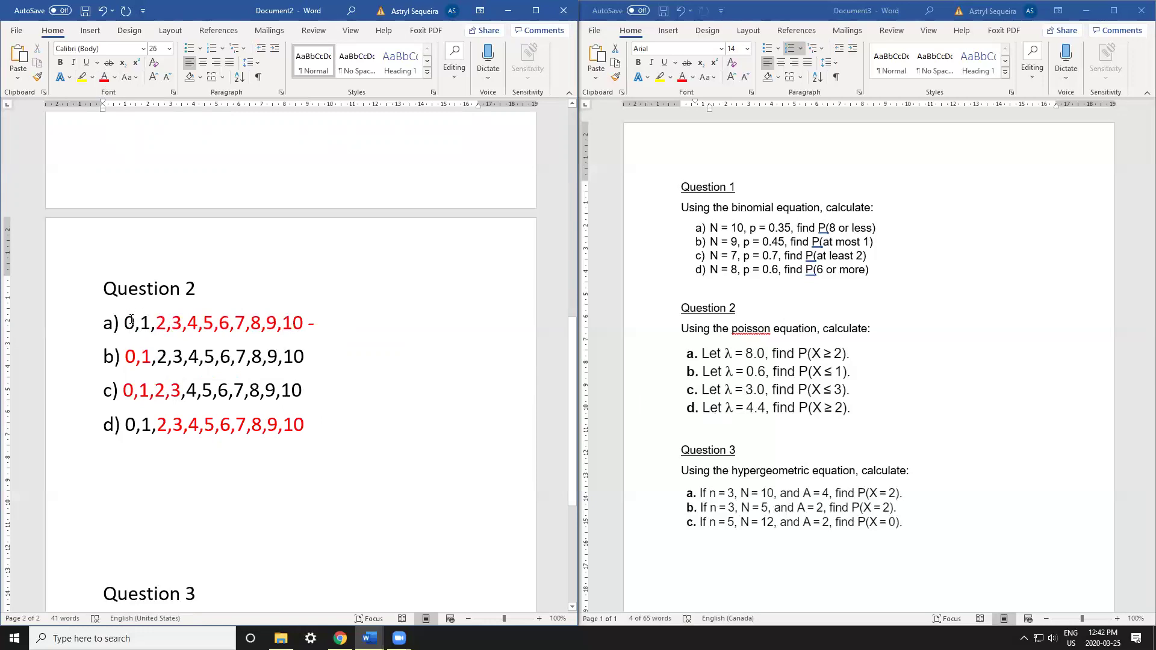
pyautogui.write('Complement')
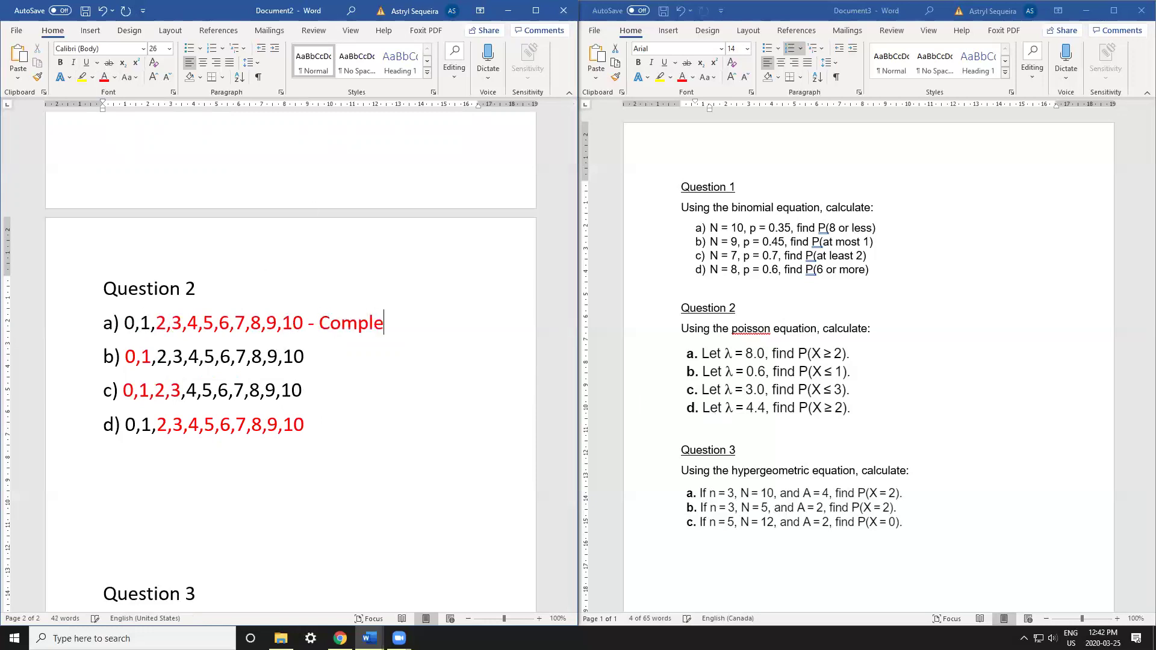
pyautogui.click(342, 355)
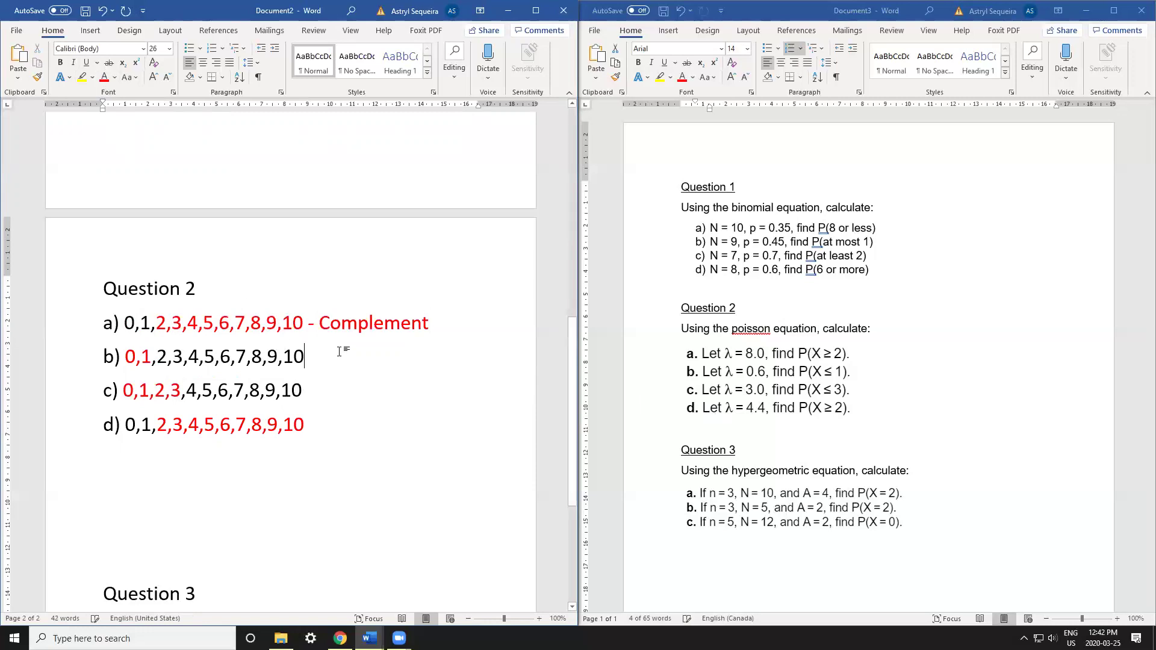
pyautogui.write('- Cumulative')
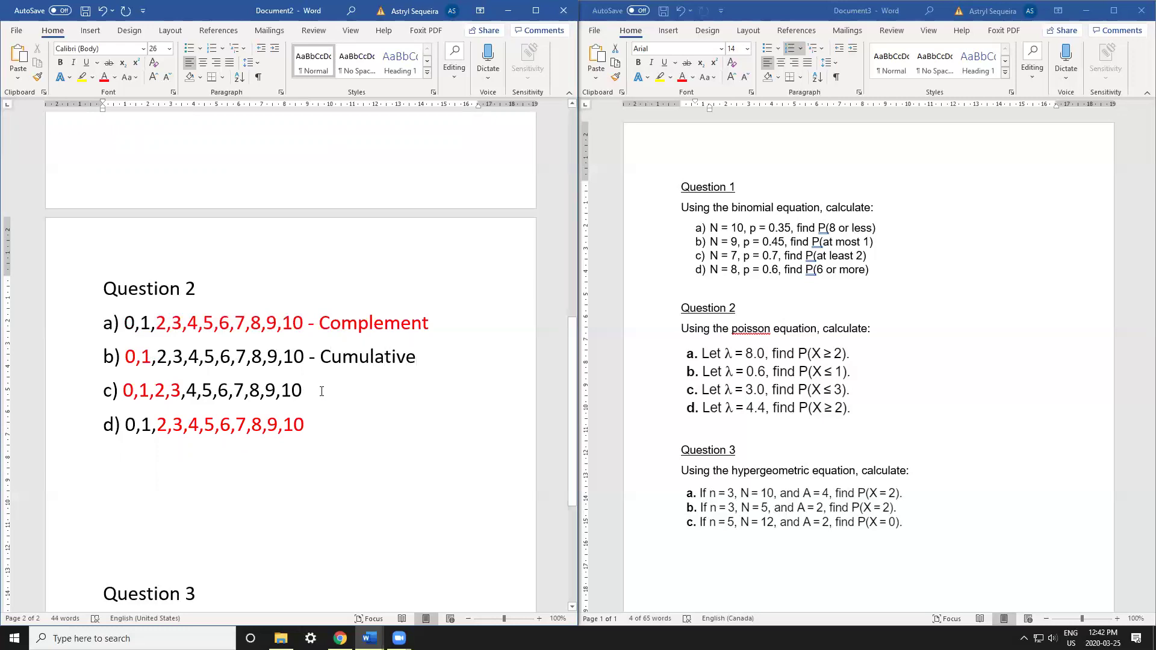
pyautogui.press('Down')
pyautogui.write('- Cu')
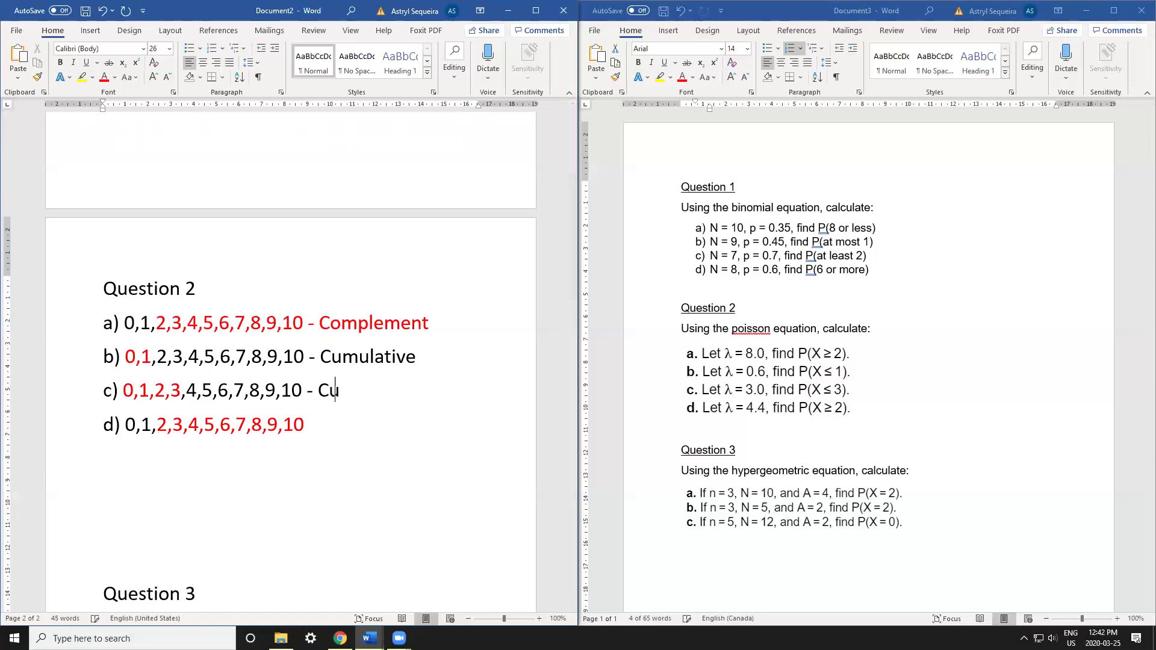
pyautogui.write('mulative')
# - Make a)'s Complement black, add a black '- Complement' label to d), and start a line under a)
pyautogui.moveTo(518, 315); pyautogui.dragTo(319, 322)
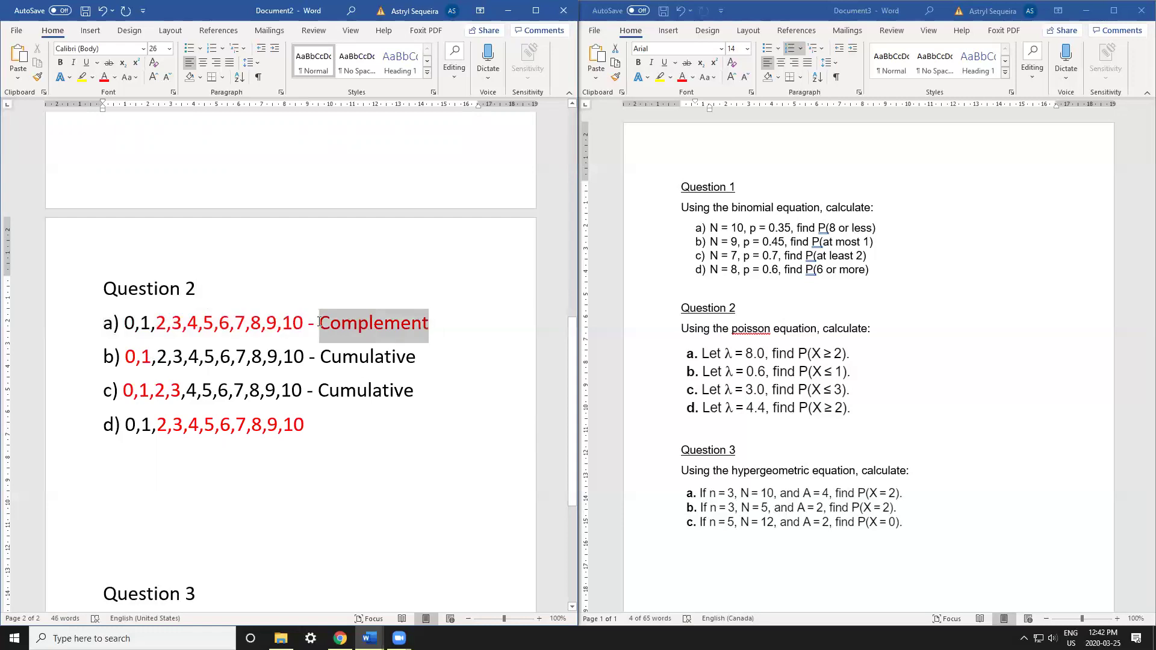
pyautogui.click(115, 77)
pyautogui.click(113, 98)
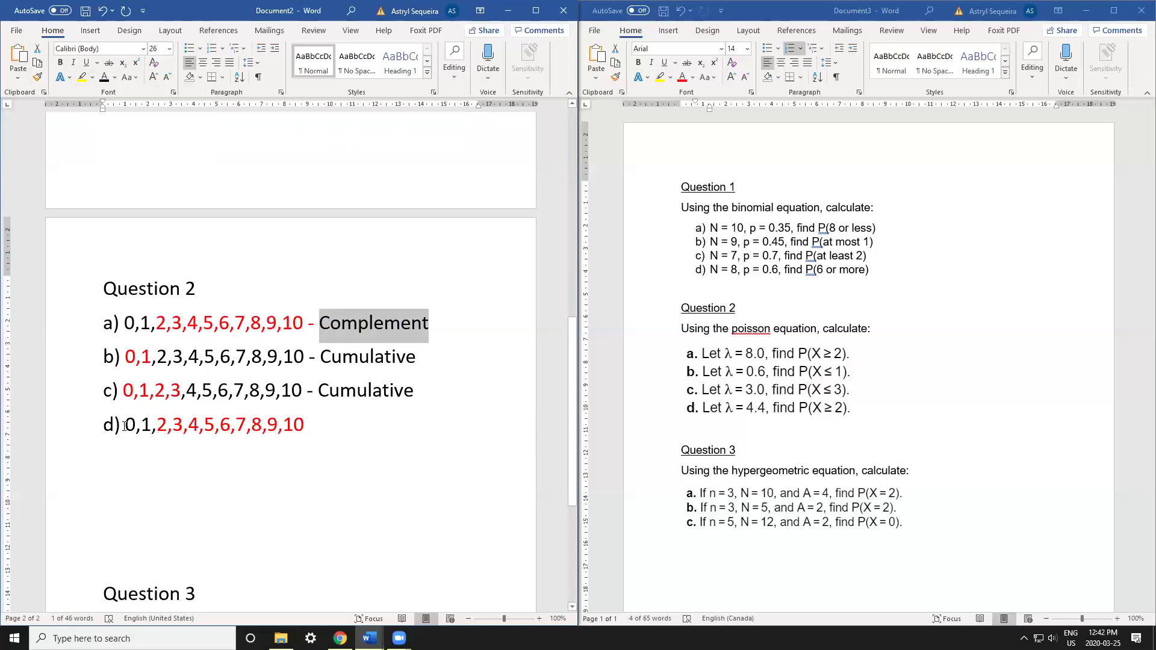
pyautogui.click(338, 428)
pyautogui.write('-')
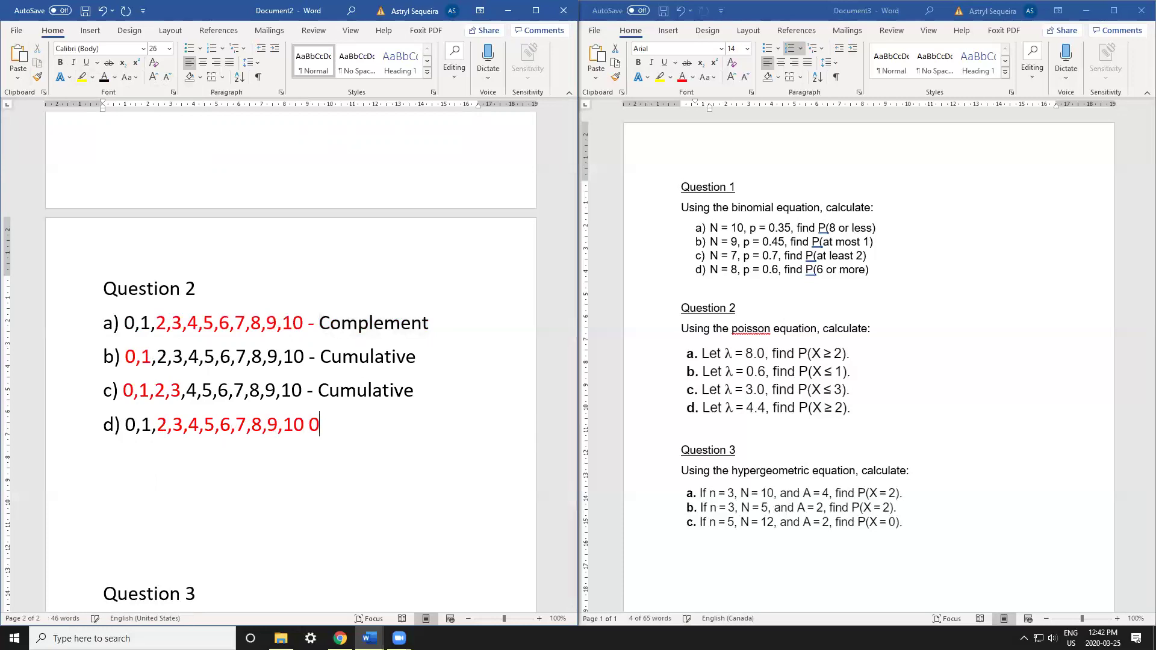
pyautogui.write(' Complement')
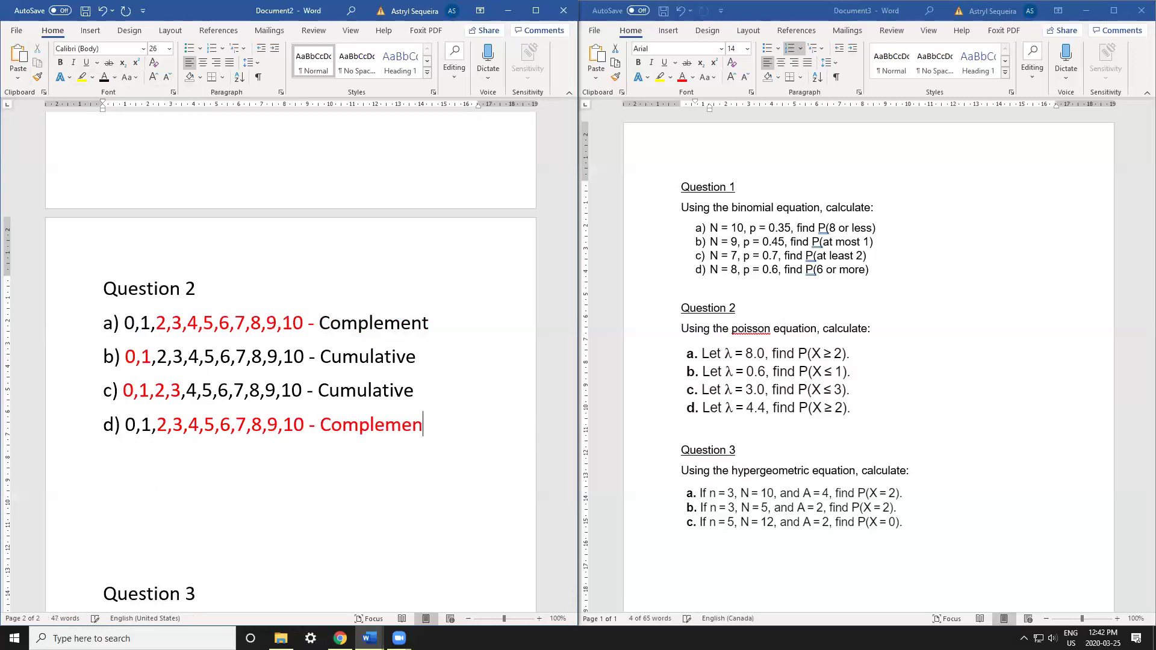
pyautogui.doubleClick(372, 430)
pyautogui.click(104, 77)
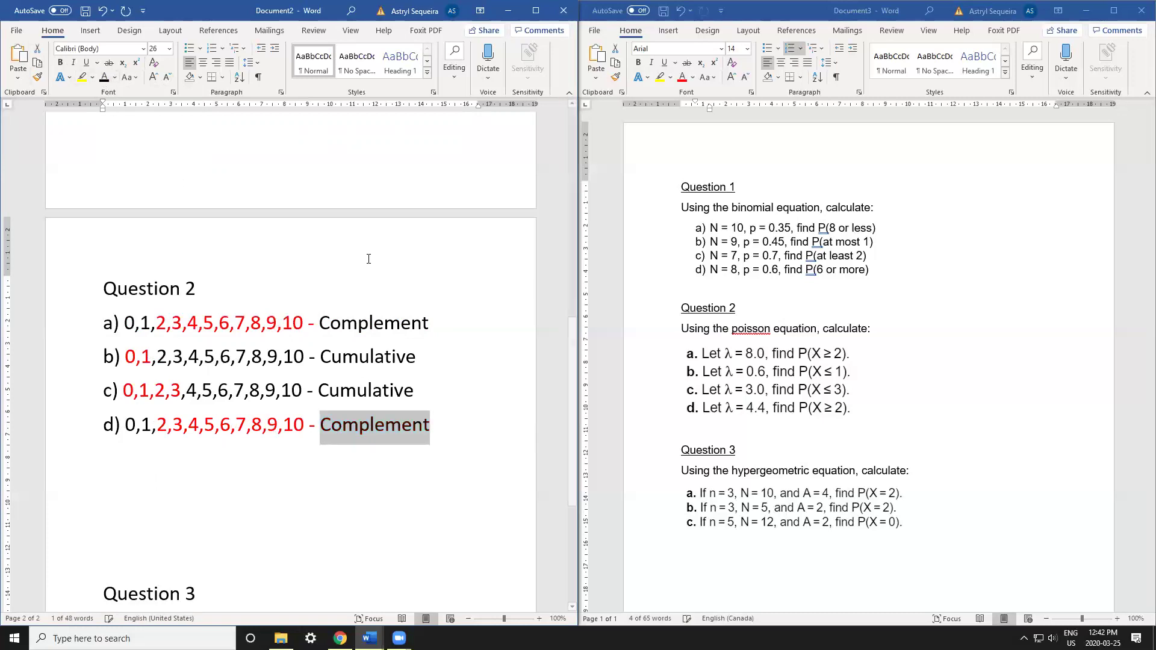
pyautogui.click(466, 323)
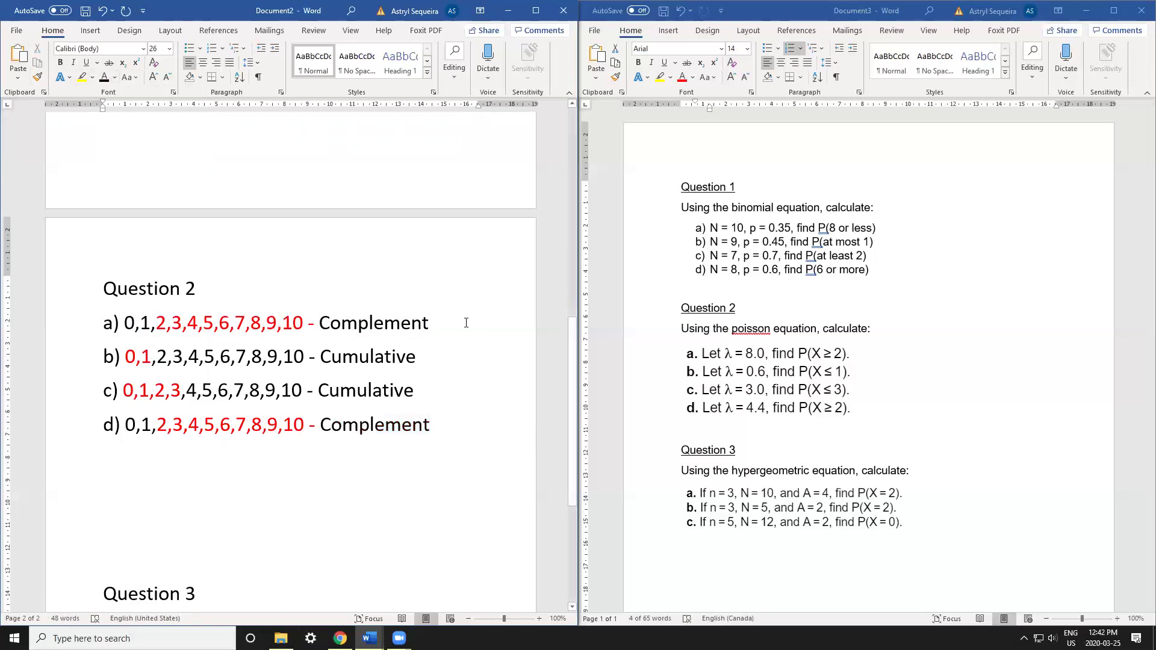
pyautogui.press('Return')
# - Type the formula 1-[p(0) + p(1)] on an unnumbered line under range a)
pyautogui.press('BackSpace')
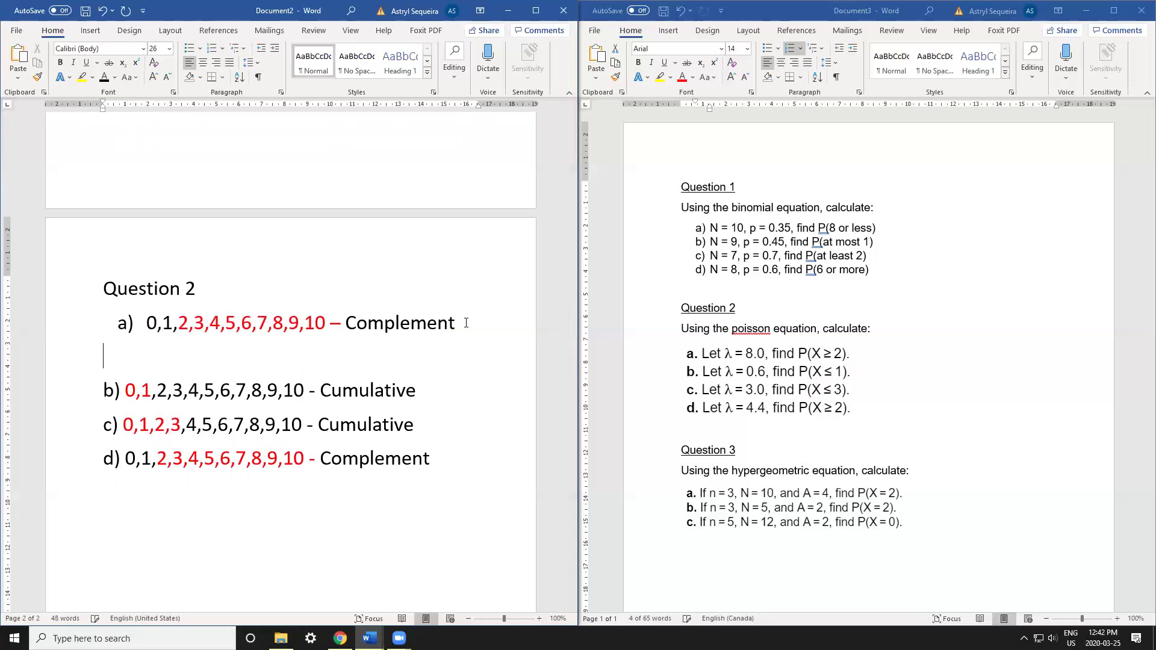
pyautogui.press('Return')
pyautogui.click(104, 355)
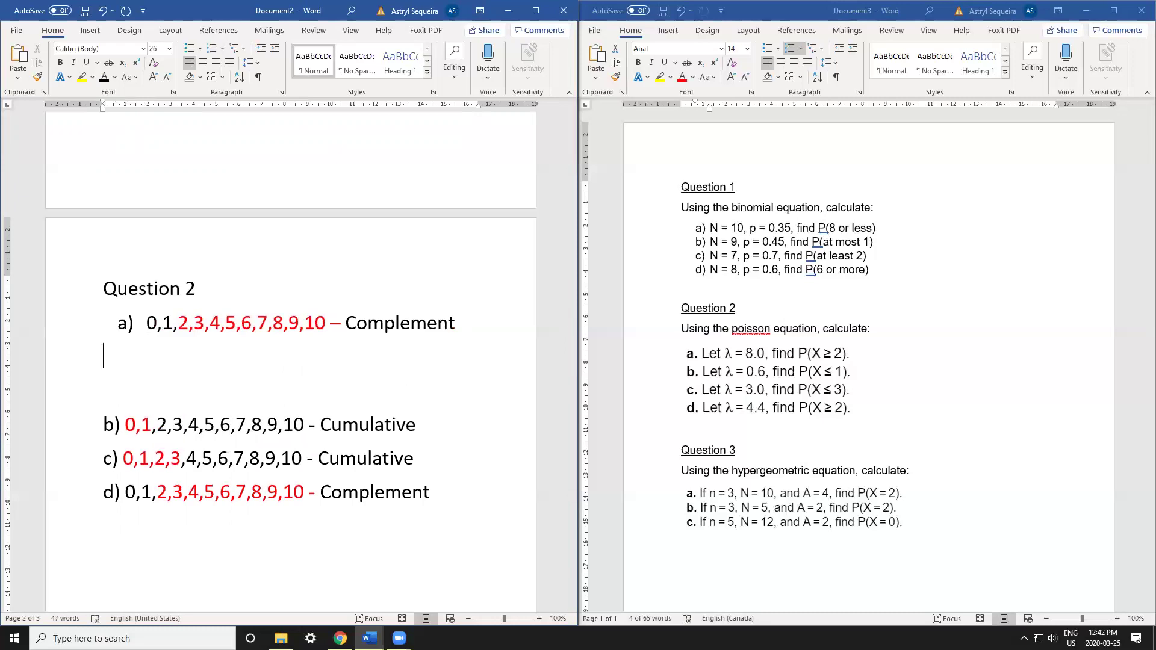
pyautogui.write('1-[p(0) + p(1)')
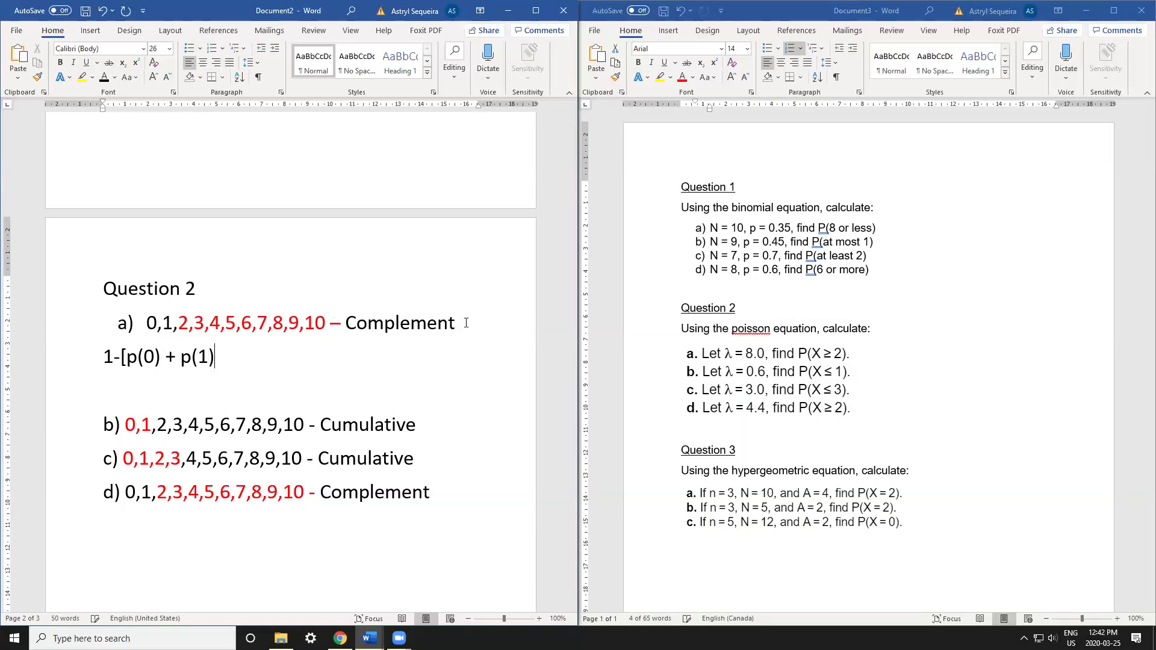
pyautogui.write(']')
# - Add the formula P(0) + P(1) on an unnumbered line under range b)
pyautogui.click(446, 430)
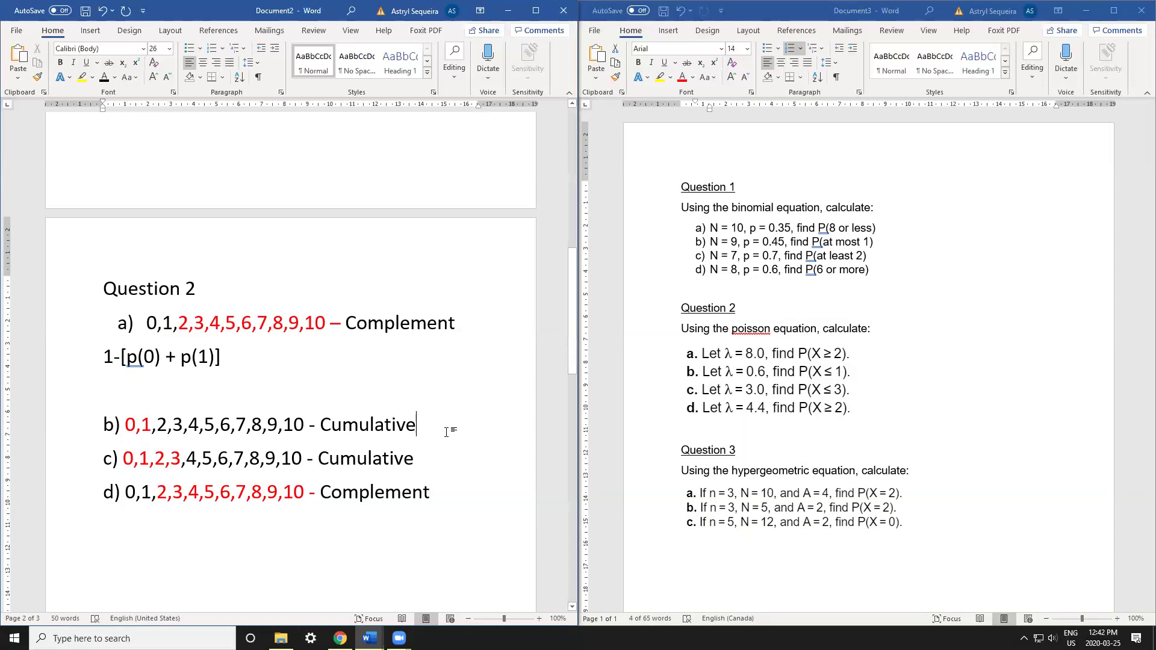
pyautogui.press('Return')
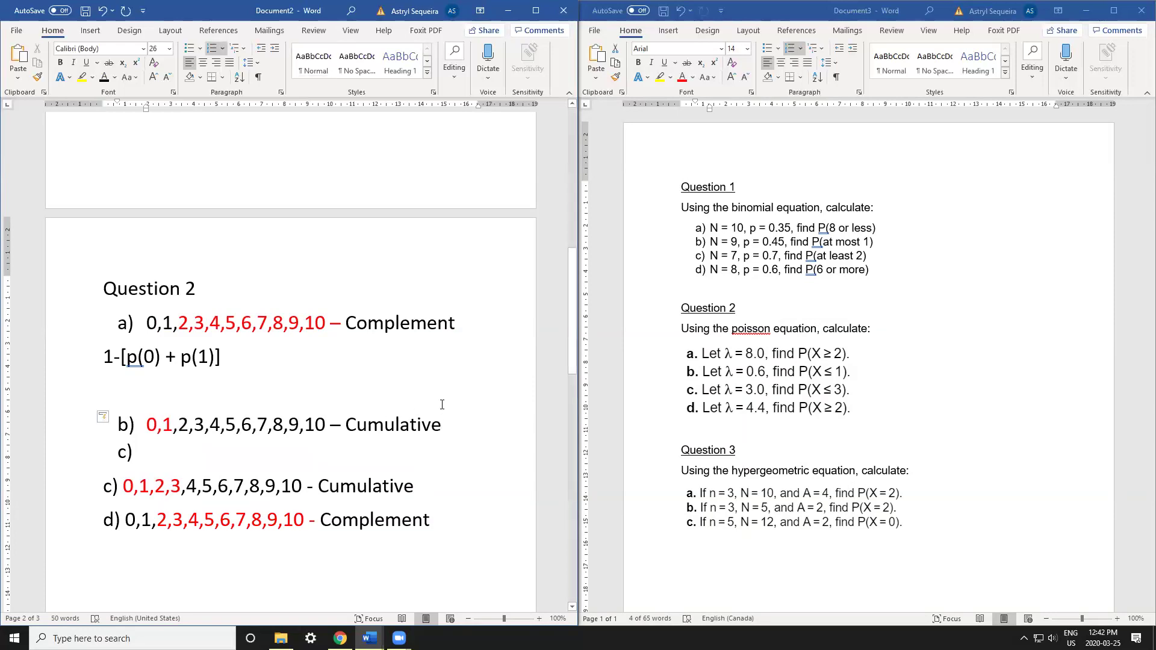
pyautogui.press('BackSpace')
pyautogui.press('BackSpace')
pyautogui.write('P(0) ')
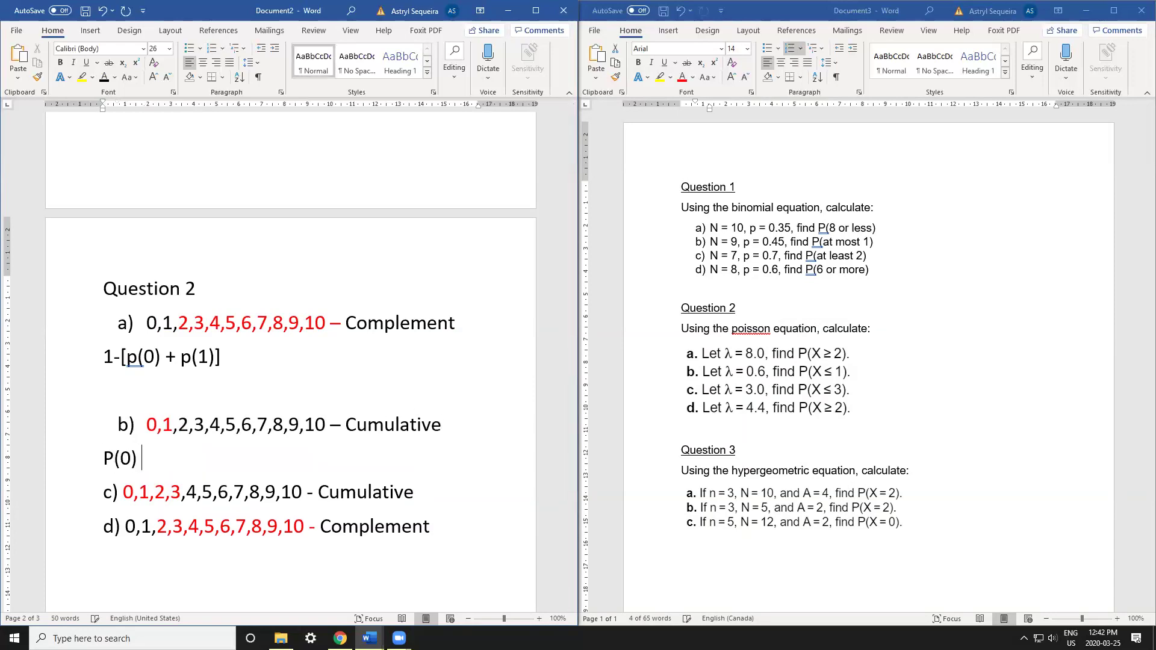
pyautogui.write('+ P(1)')
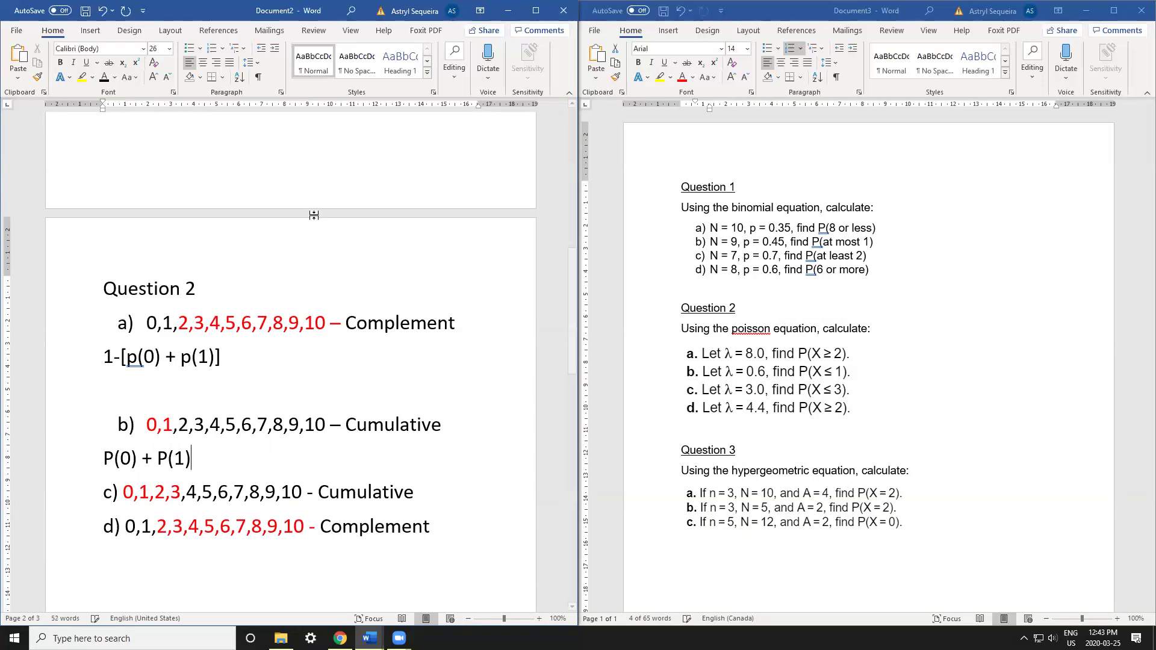
pyautogui.press('Return')
# - Start the c) formula with P(0) under range c), removing an extra blank line
pyautogui.click(428, 526)
pyautogui.press('Return')
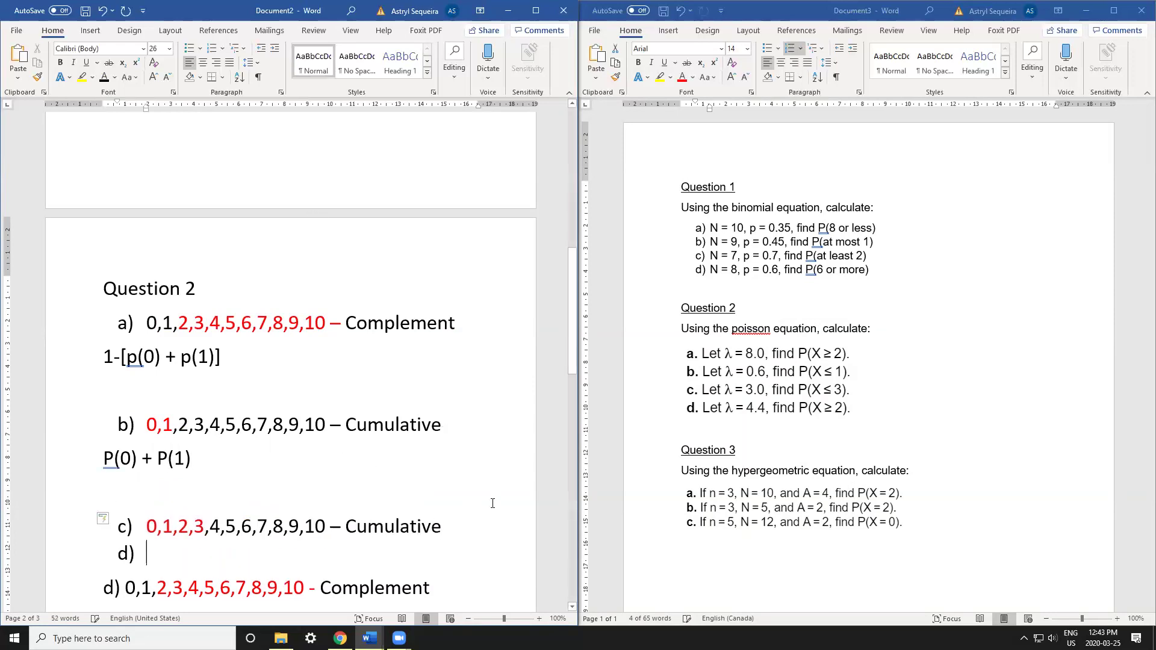
pyautogui.press('BackSpace')
pyautogui.scroll(-2, 467, 478)
pyautogui.press('Return')
pyautogui.write('P(0')
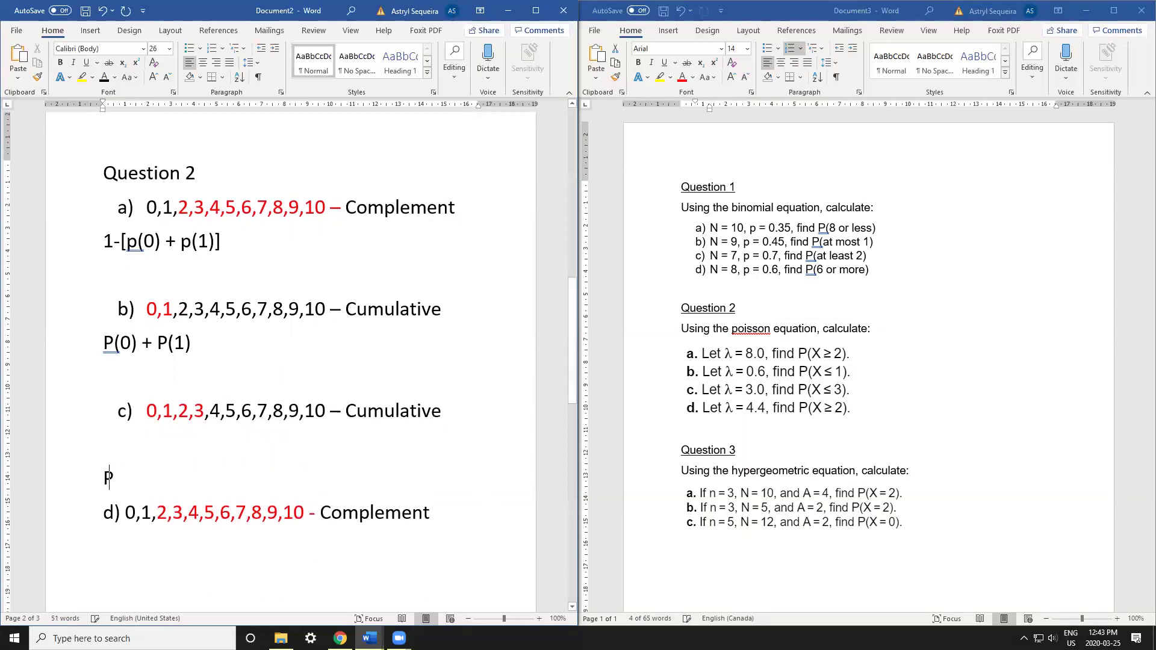
pyautogui.press('Up')
pyautogui.press('Delete')
pyautogui.press('Down')
# - Complete c)'s formula as P(0) + P(1) + P(2) + P(3) and begin d)'s formula 1 - [P(0) + P(1)
pyautogui.press('Return')
pyautogui.press('Left')
pyautogui.press('Left')
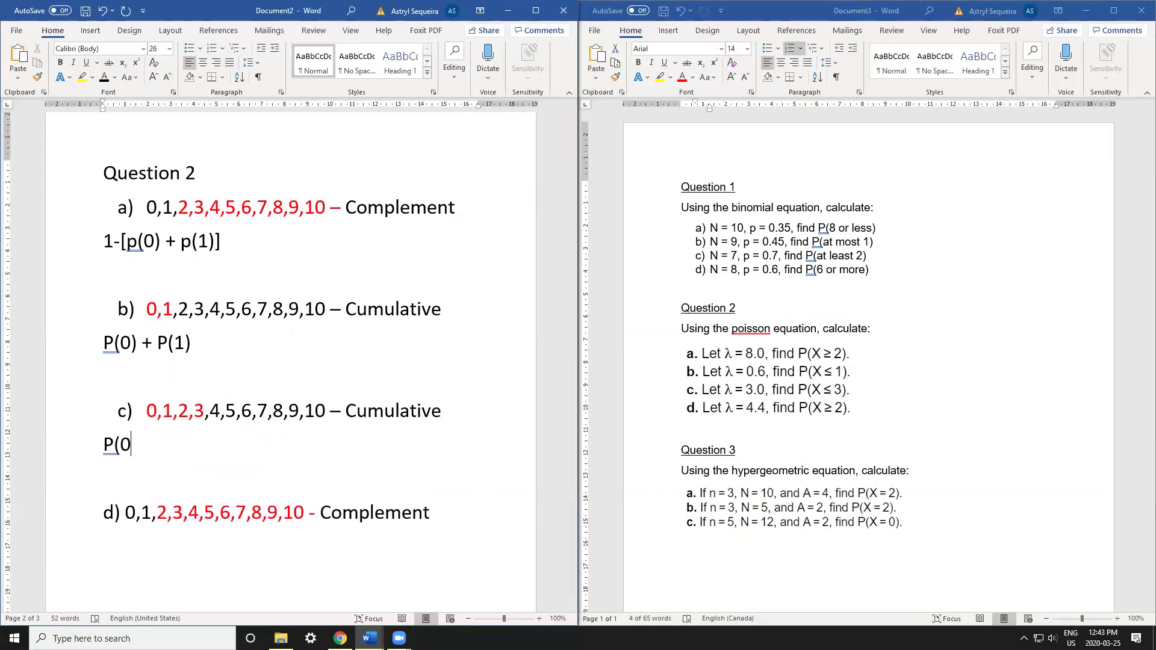
pyautogui.write(') + P(1) + P(2')
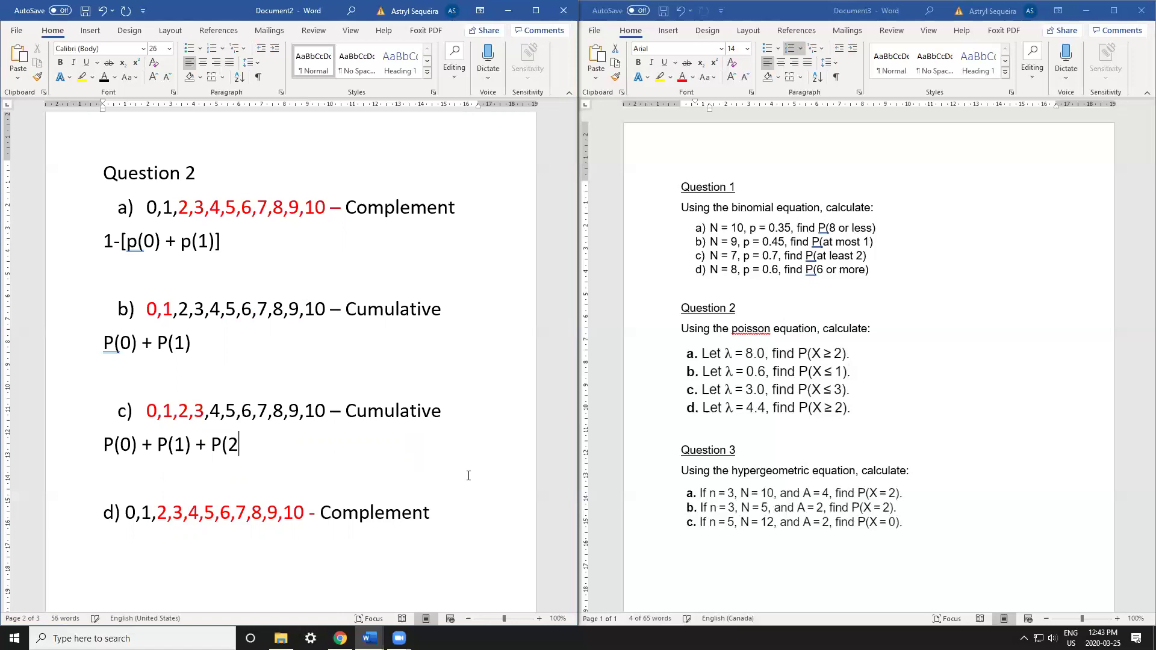
pyautogui.write(') + P3')
pyautogui.press('Left')
pyautogui.write('(')
pyautogui.press('Right')
pyautogui.write(')')
pyautogui.click(468, 476)
pyautogui.write('1 - ')
pyautogui.write('[')
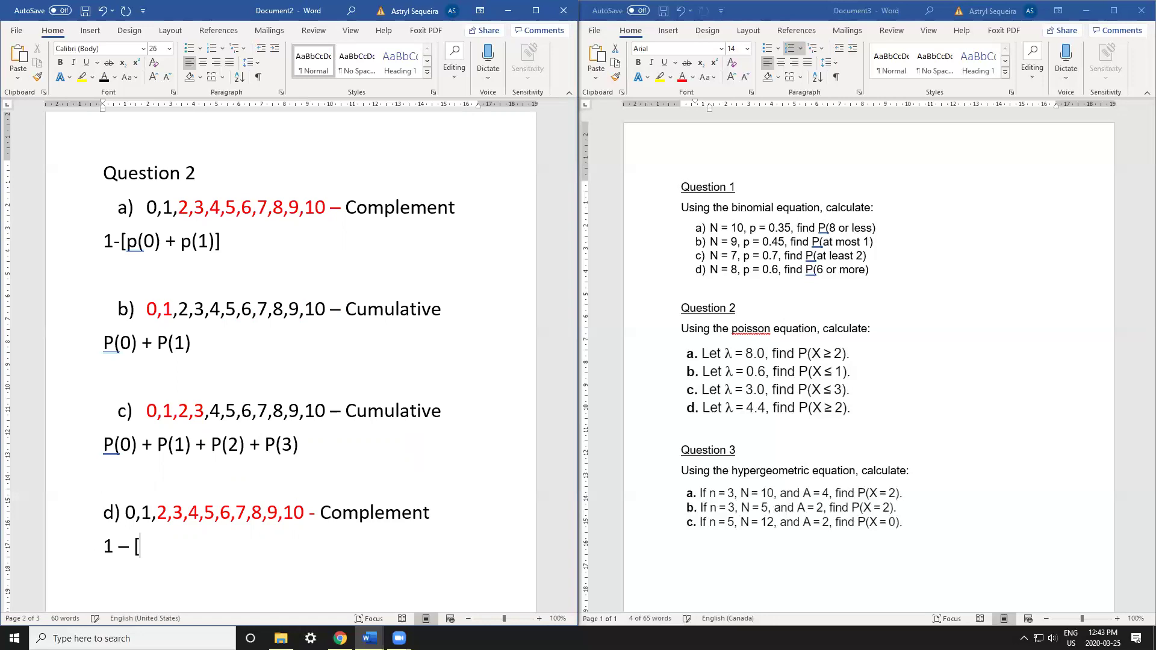
pyautogui.write('P(0) + P(1)')
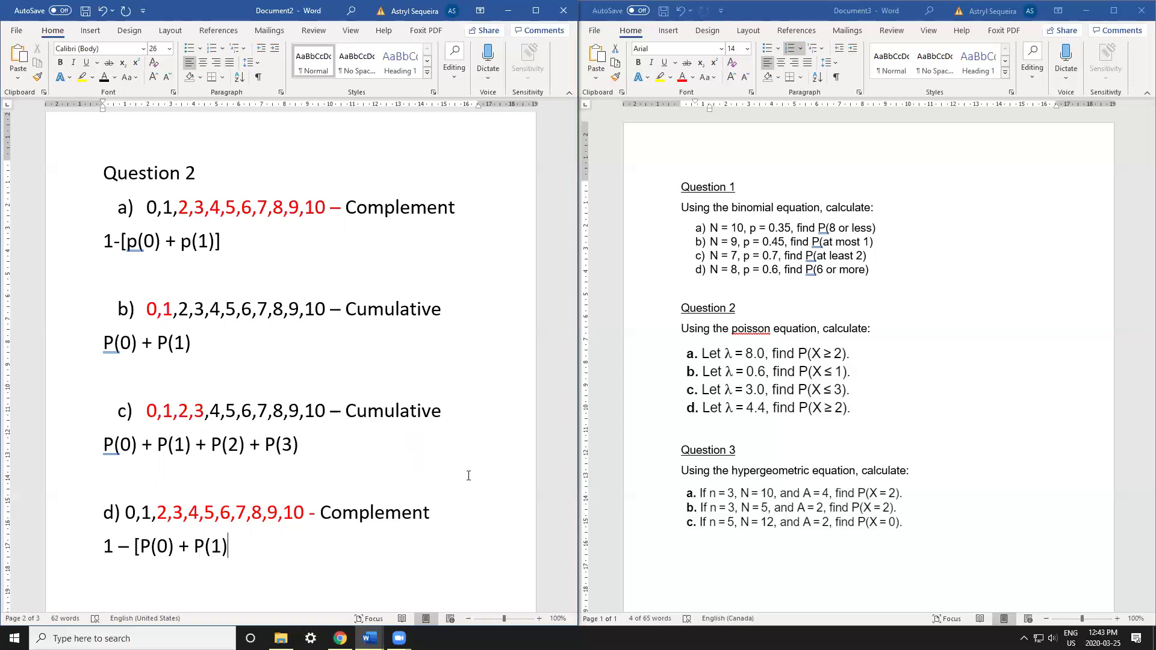
pyautogui.write('}')
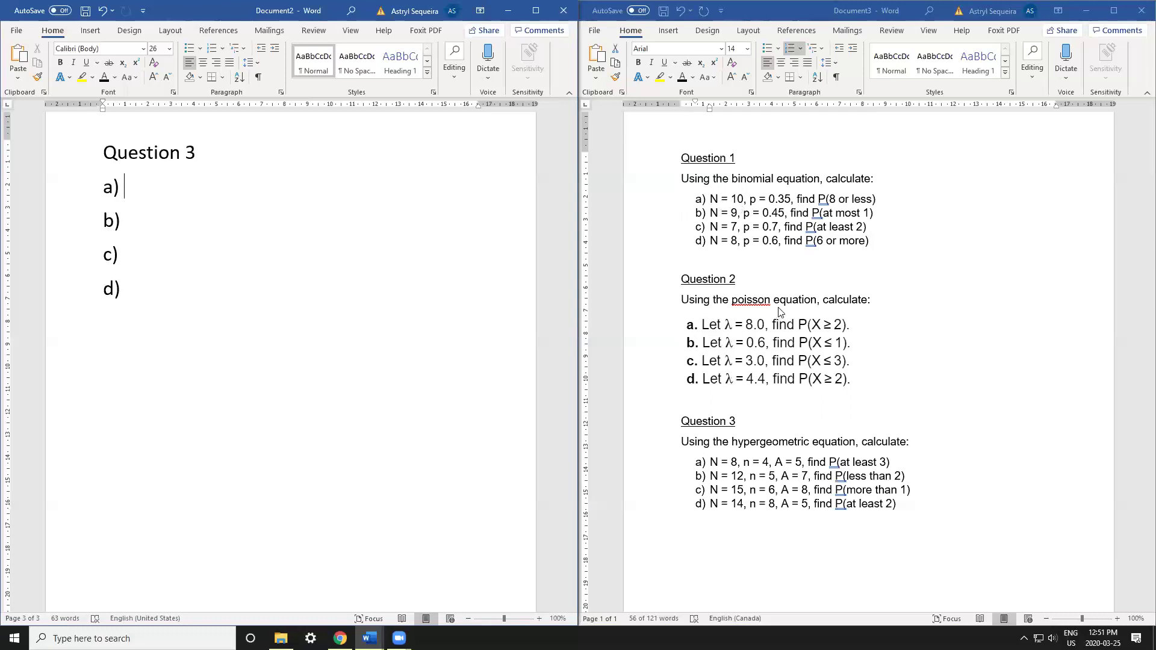
# - Review the Question 3 problems in the reference document, then place the cursor after Question 3 a)
pyautogui.tripleClick(747, 467)
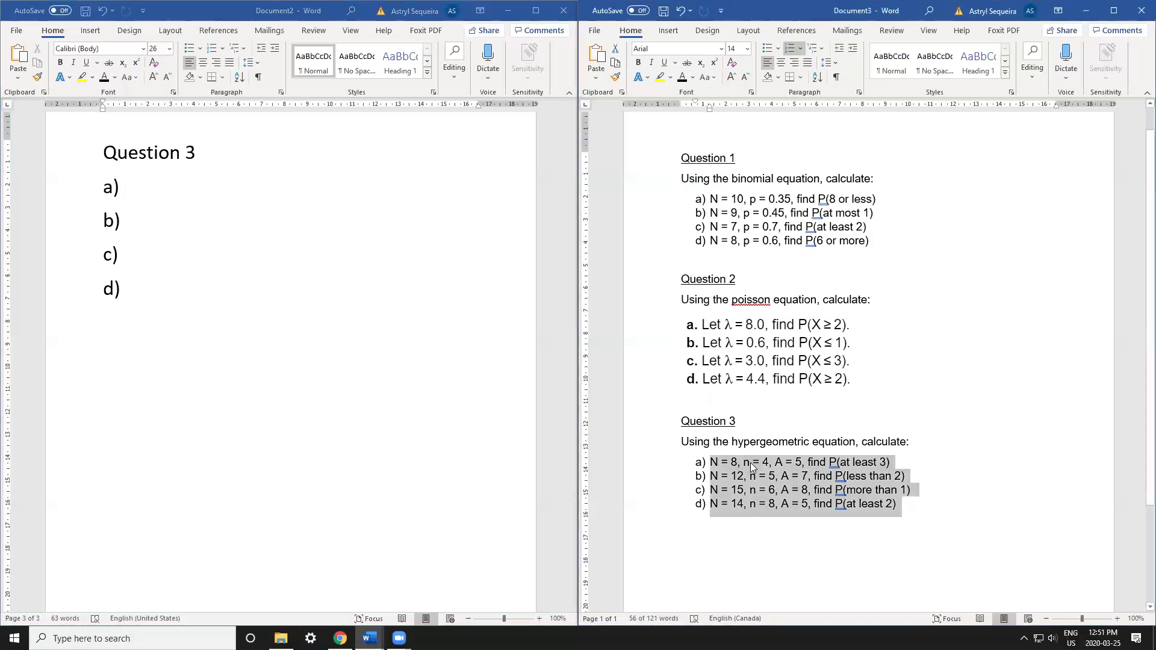
pyautogui.click(770, 529)
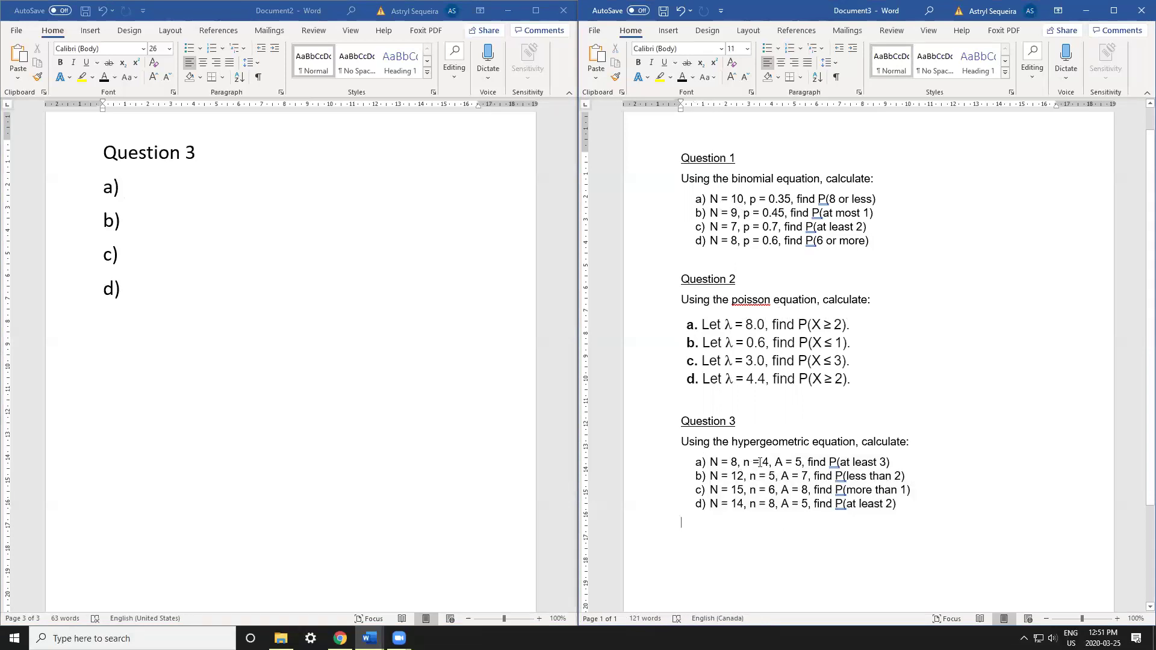
pyautogui.click(148, 190)
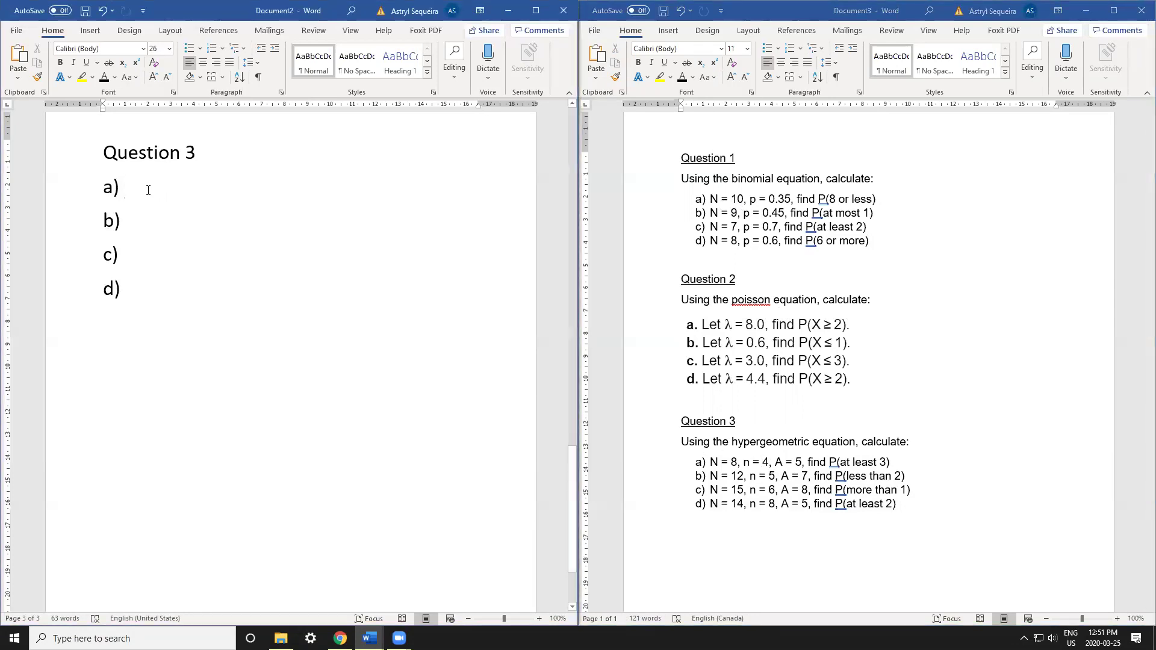
# - Enter n = 4, A = 5, Max = 4 for a) and n = 5, A = 7, Max = 5 for b)
pyautogui.write('n = 4')
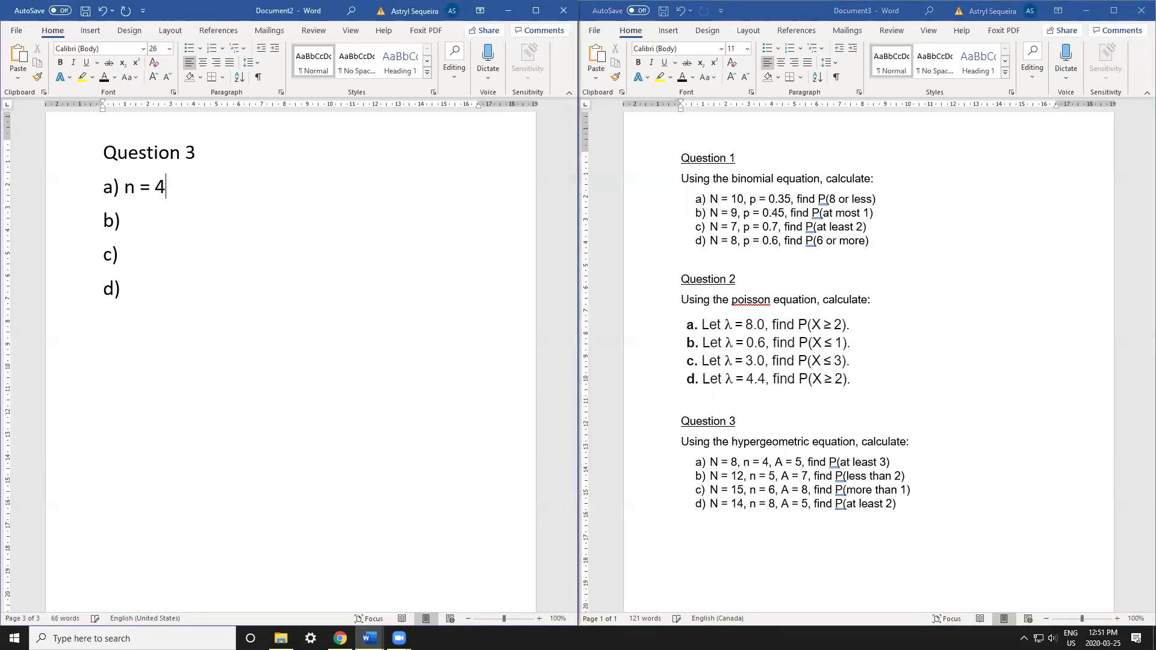
pyautogui.write(', A = 5, Max = 4')
pyautogui.press('Down')
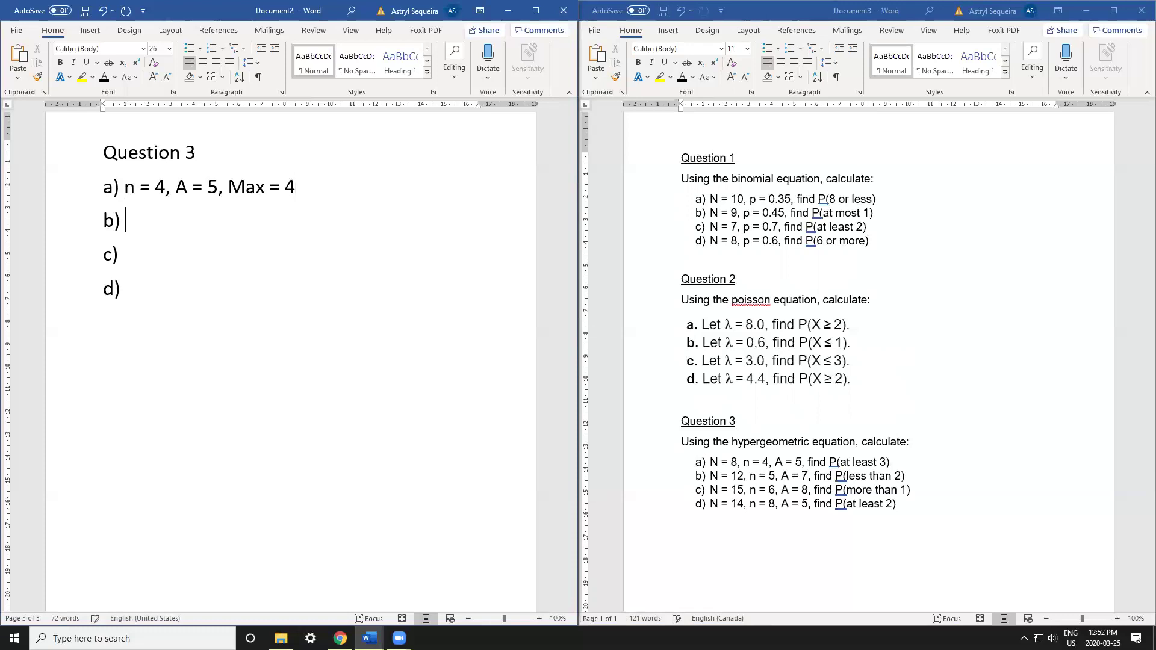
pyautogui.write('n = 5, A = 7, Max = 5')
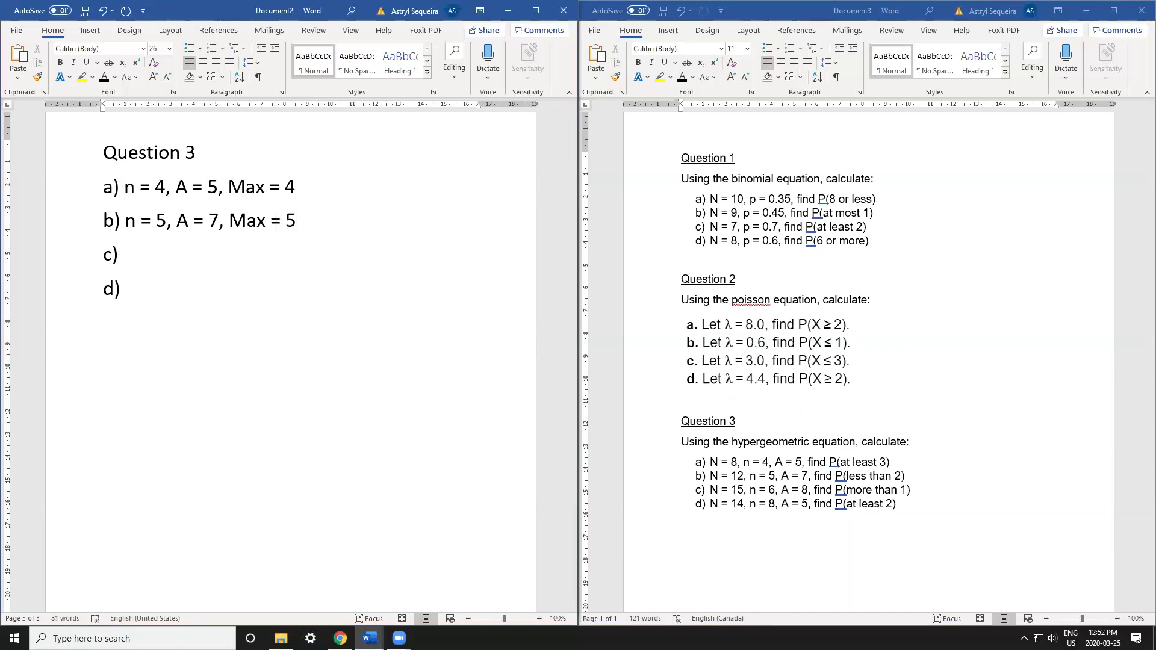
# - Enter n = 6, A = 8, Max = 6 for part c)
pyautogui.click(124, 254)
pyautogui.write('n = 6, A =8')
pyautogui.press('Left')
pyautogui.press('Right')
pyautogui.write('.')
pyautogui.write(' Max')
pyautogui.write(' = 6')
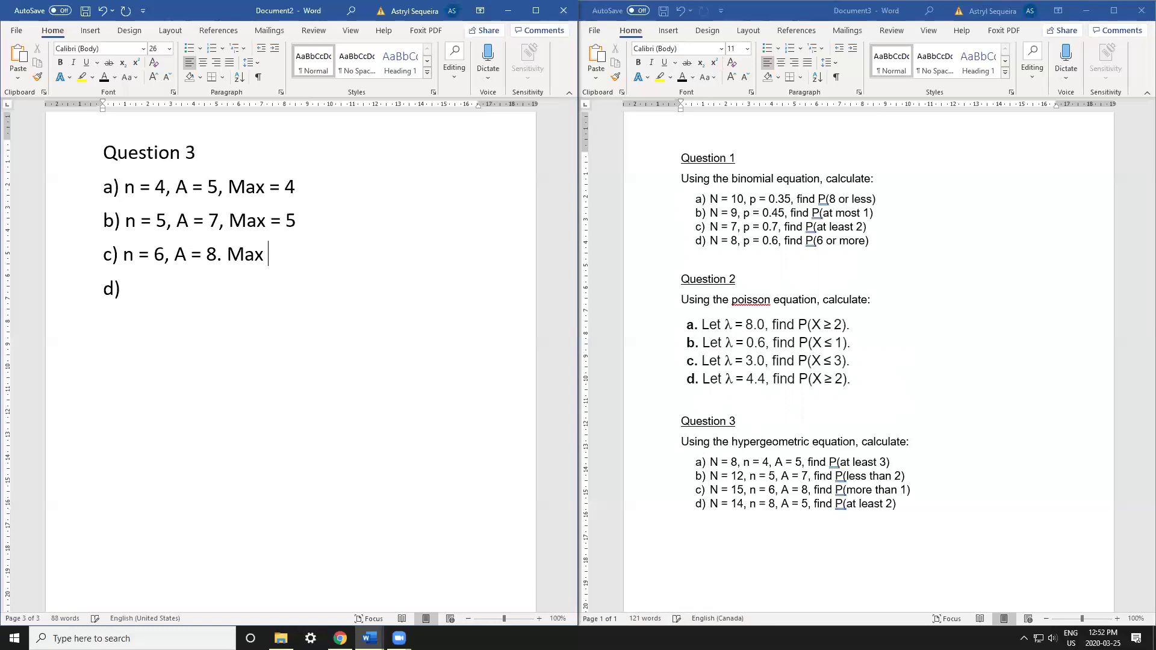
# - Enter n = 8, A = 5, Max = 5 for d) and remove the stray period on line c)
pyautogui.click(142, 289)
pyautogui.press('BackSpace')
pyautogui.write('n = 8, A = 5,')
pyautogui.click(221, 254)
pyautogui.press('BackSpace')
pyautogui.write(',')
pyautogui.click(224, 288)
pyautogui.write('Max =')
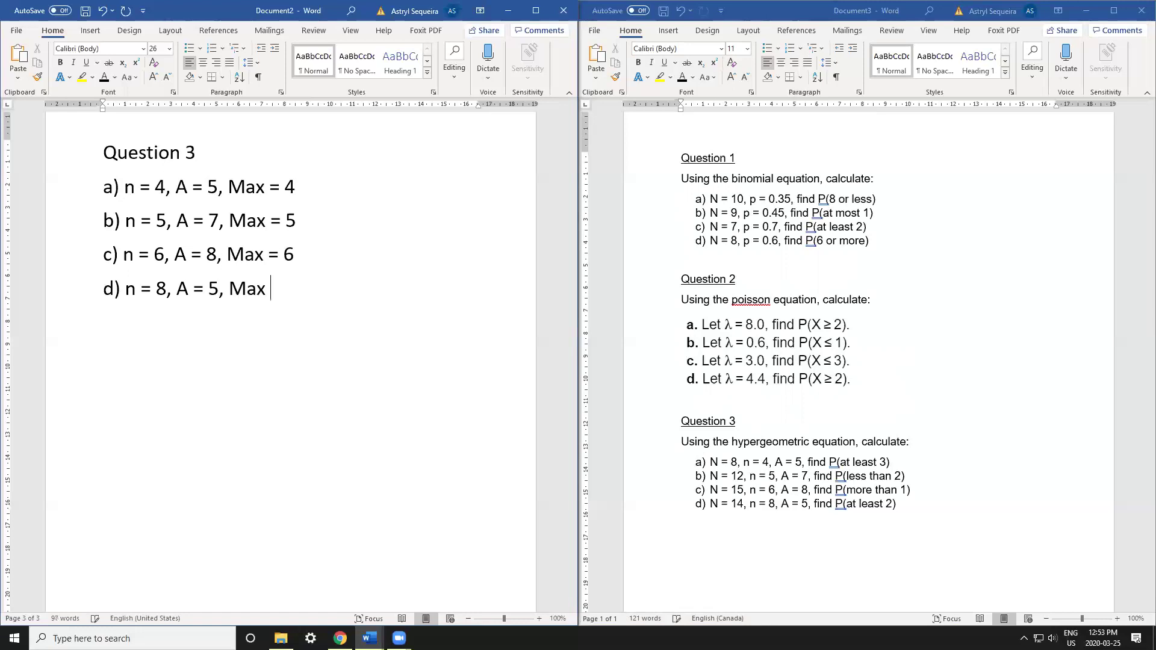